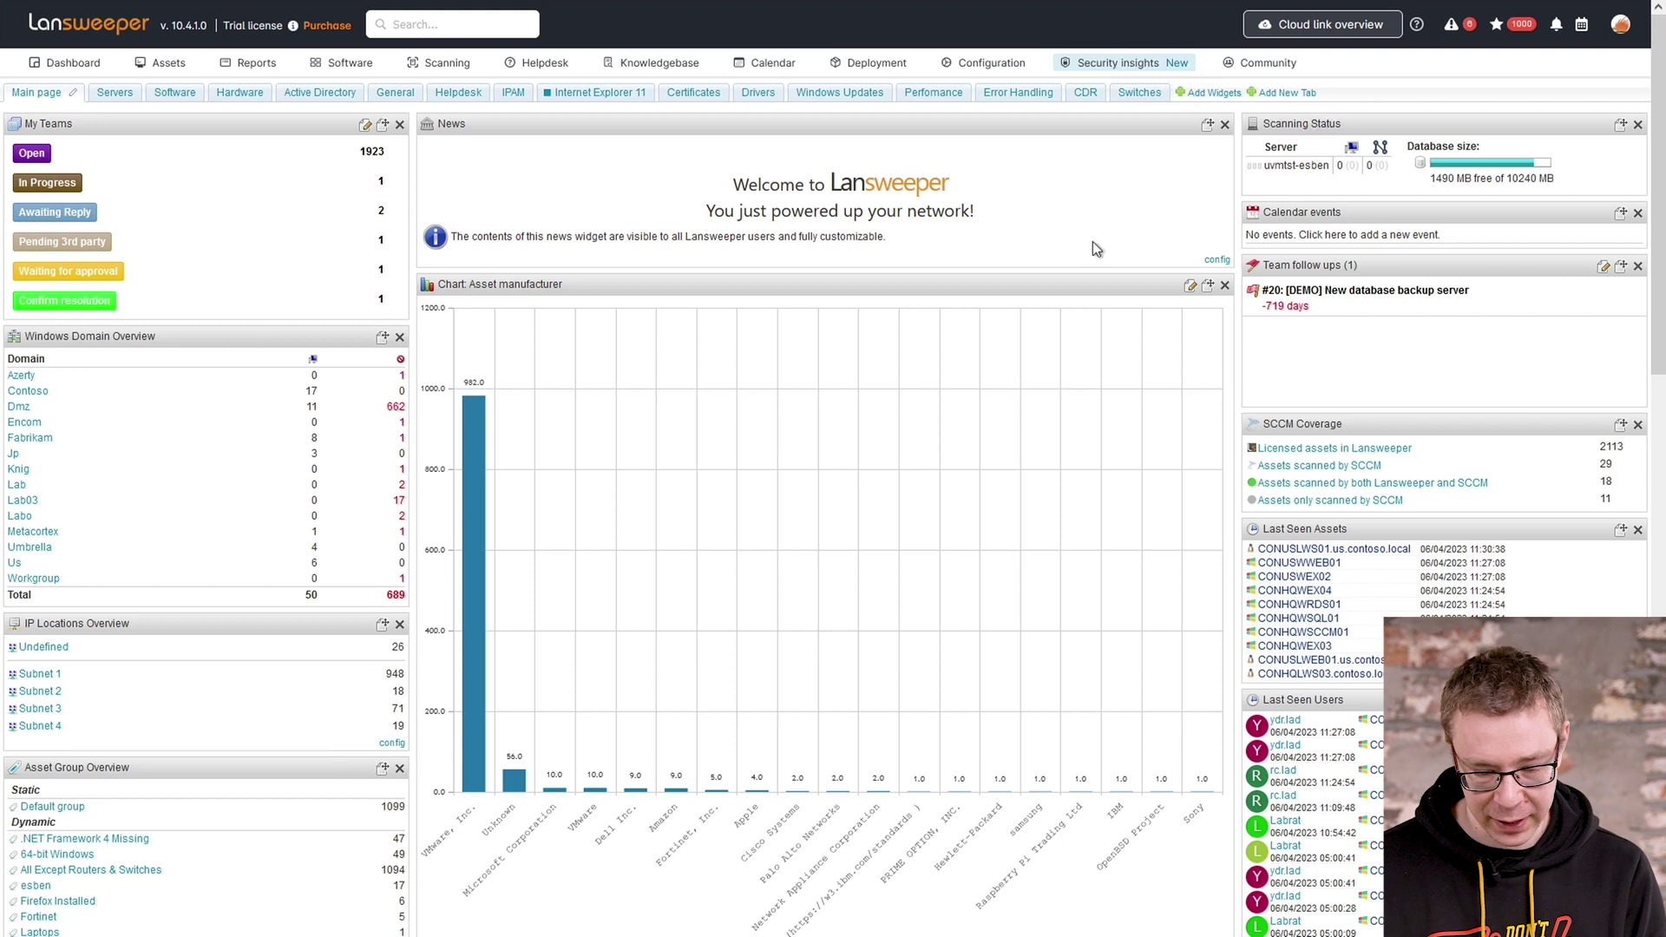
Show the Switches dashboard tab with CONHQSW01 at 2 uplinks against an uplink threshold of 4
click(1139, 95)
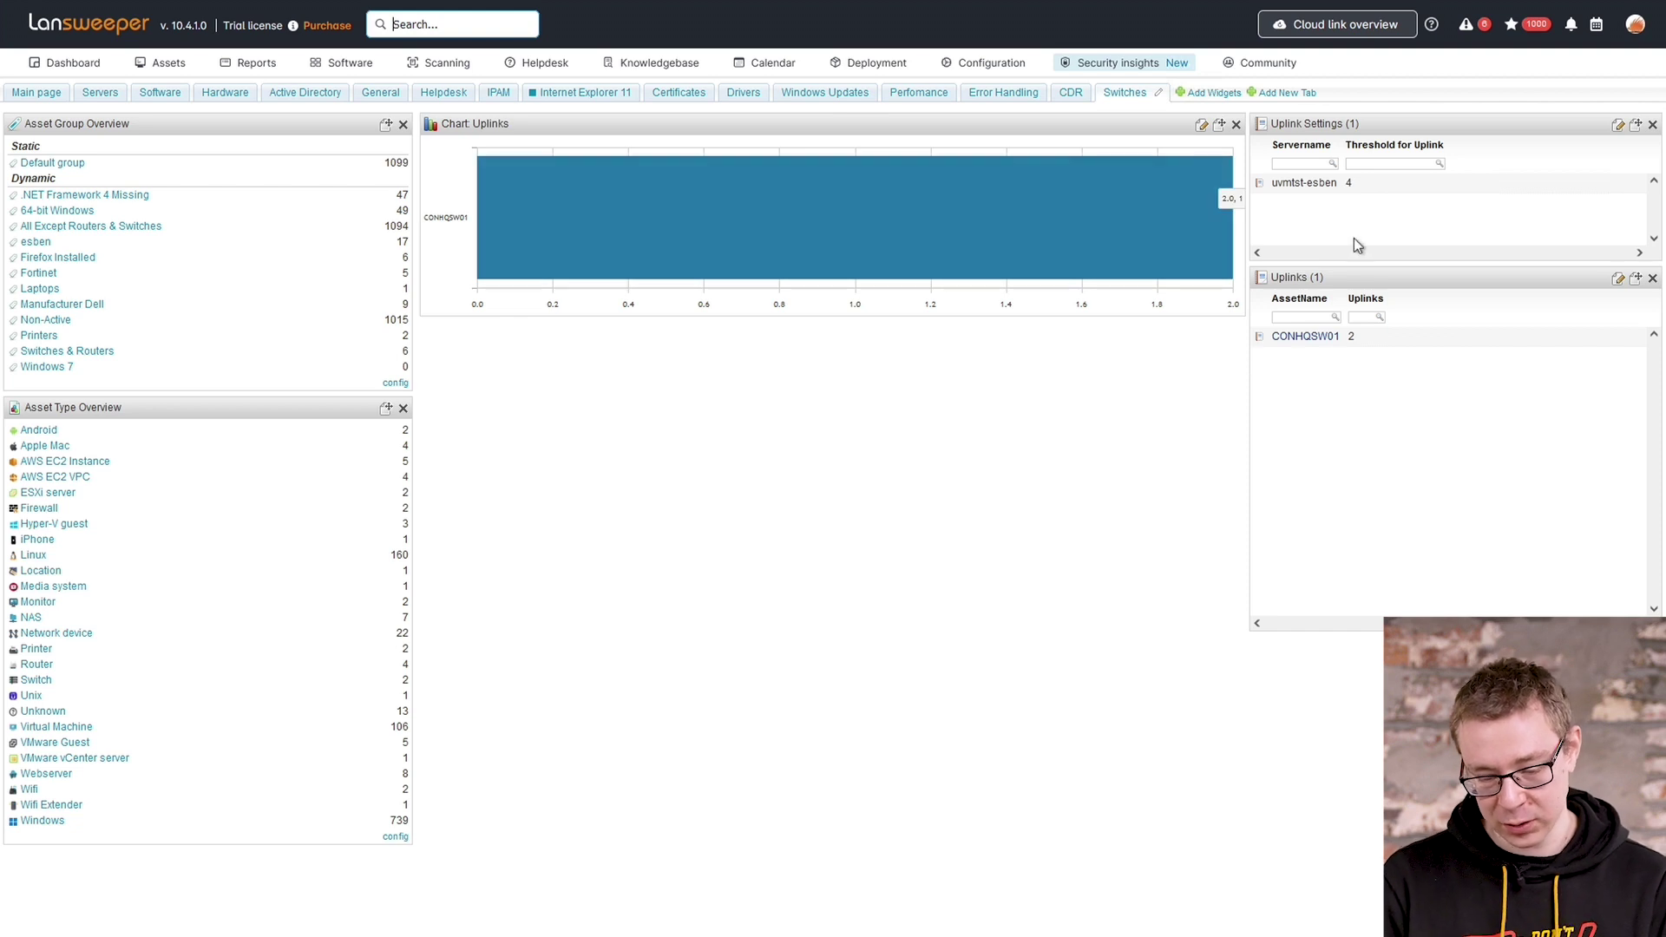
Open CONHQSW01's asset page and review its network interfaces, where trunk ports show only Uplink
click(1302, 338)
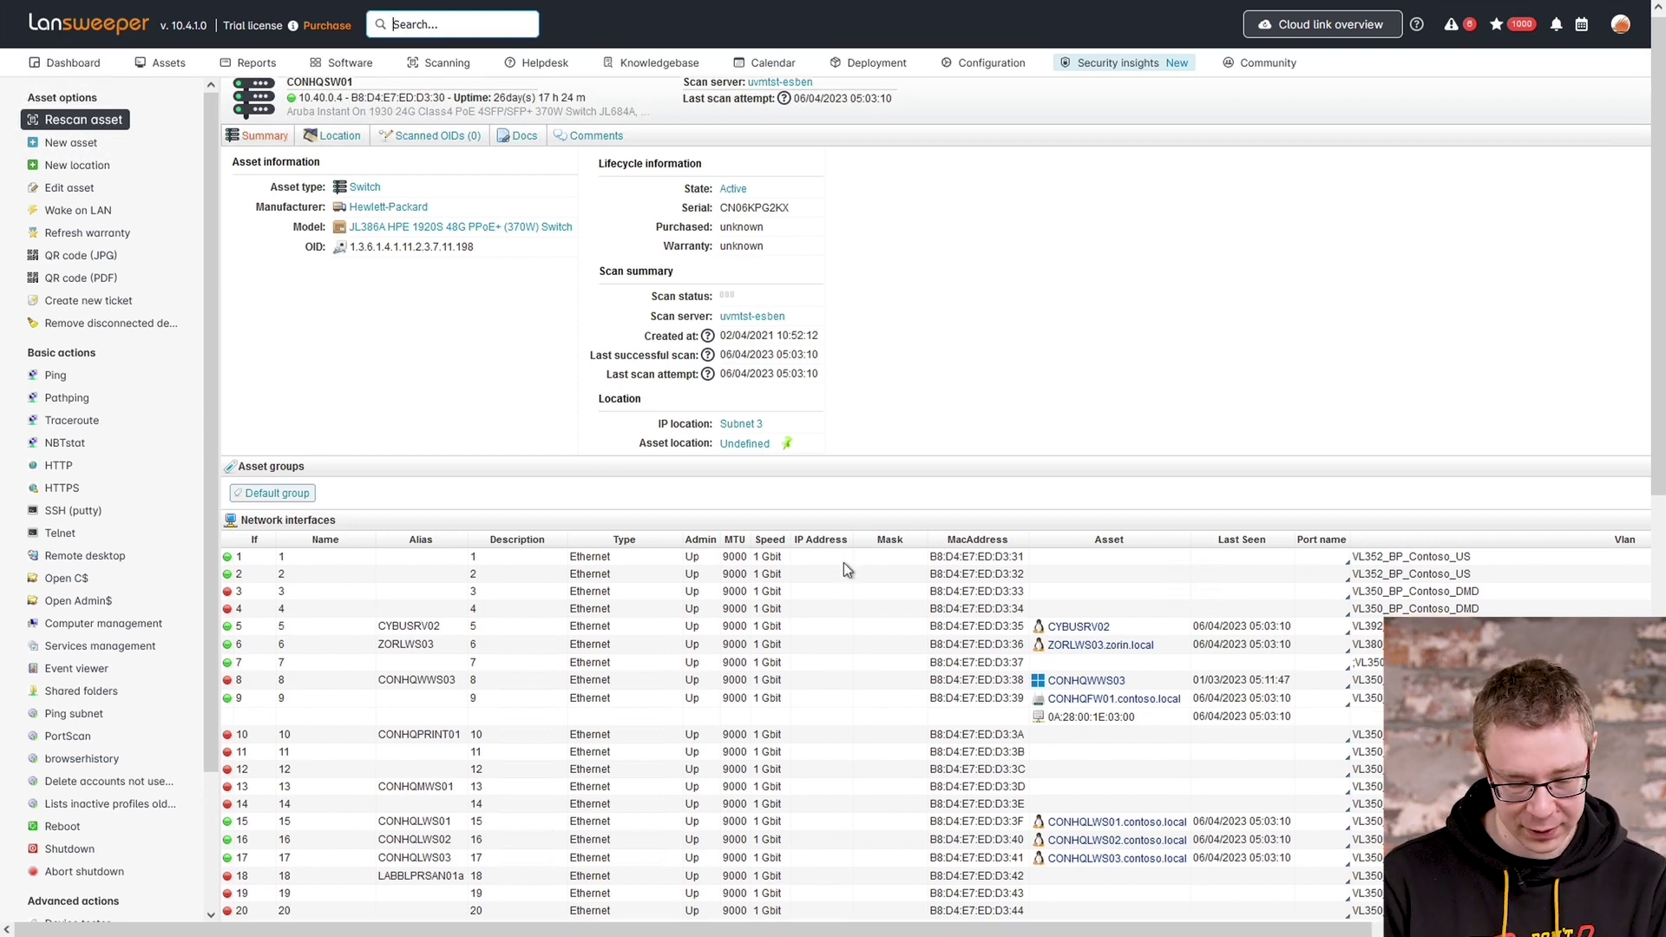
scroll(846, 569, down, 5)
scroll(843, 562, down, 1)
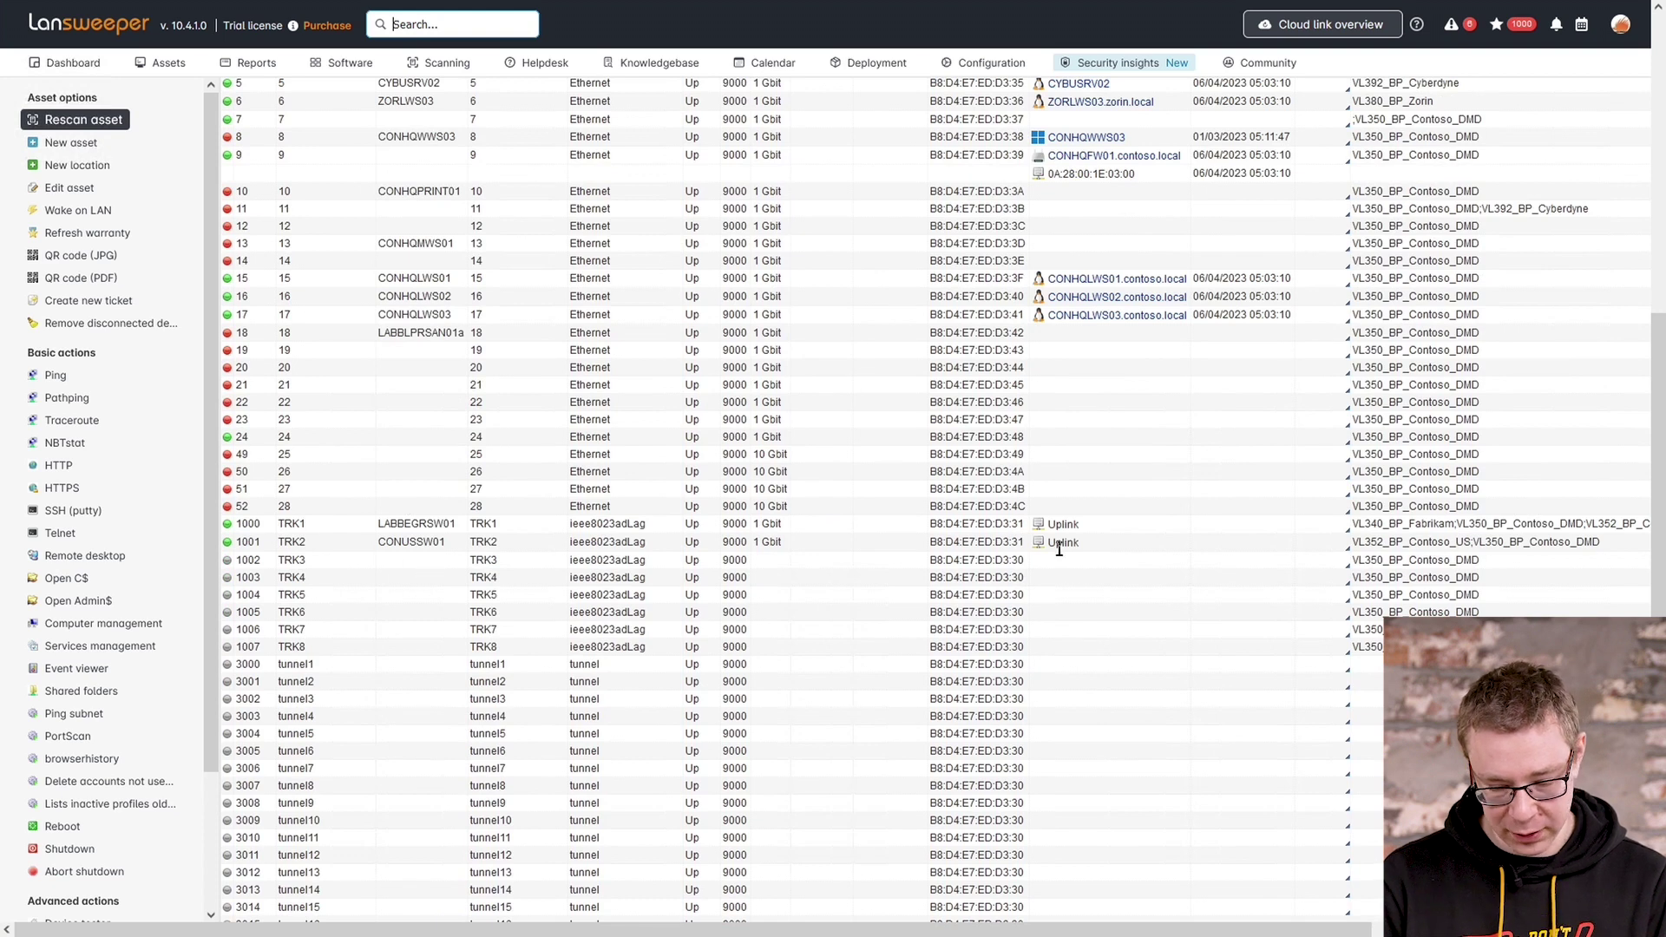
mouse_move(1095, 285)
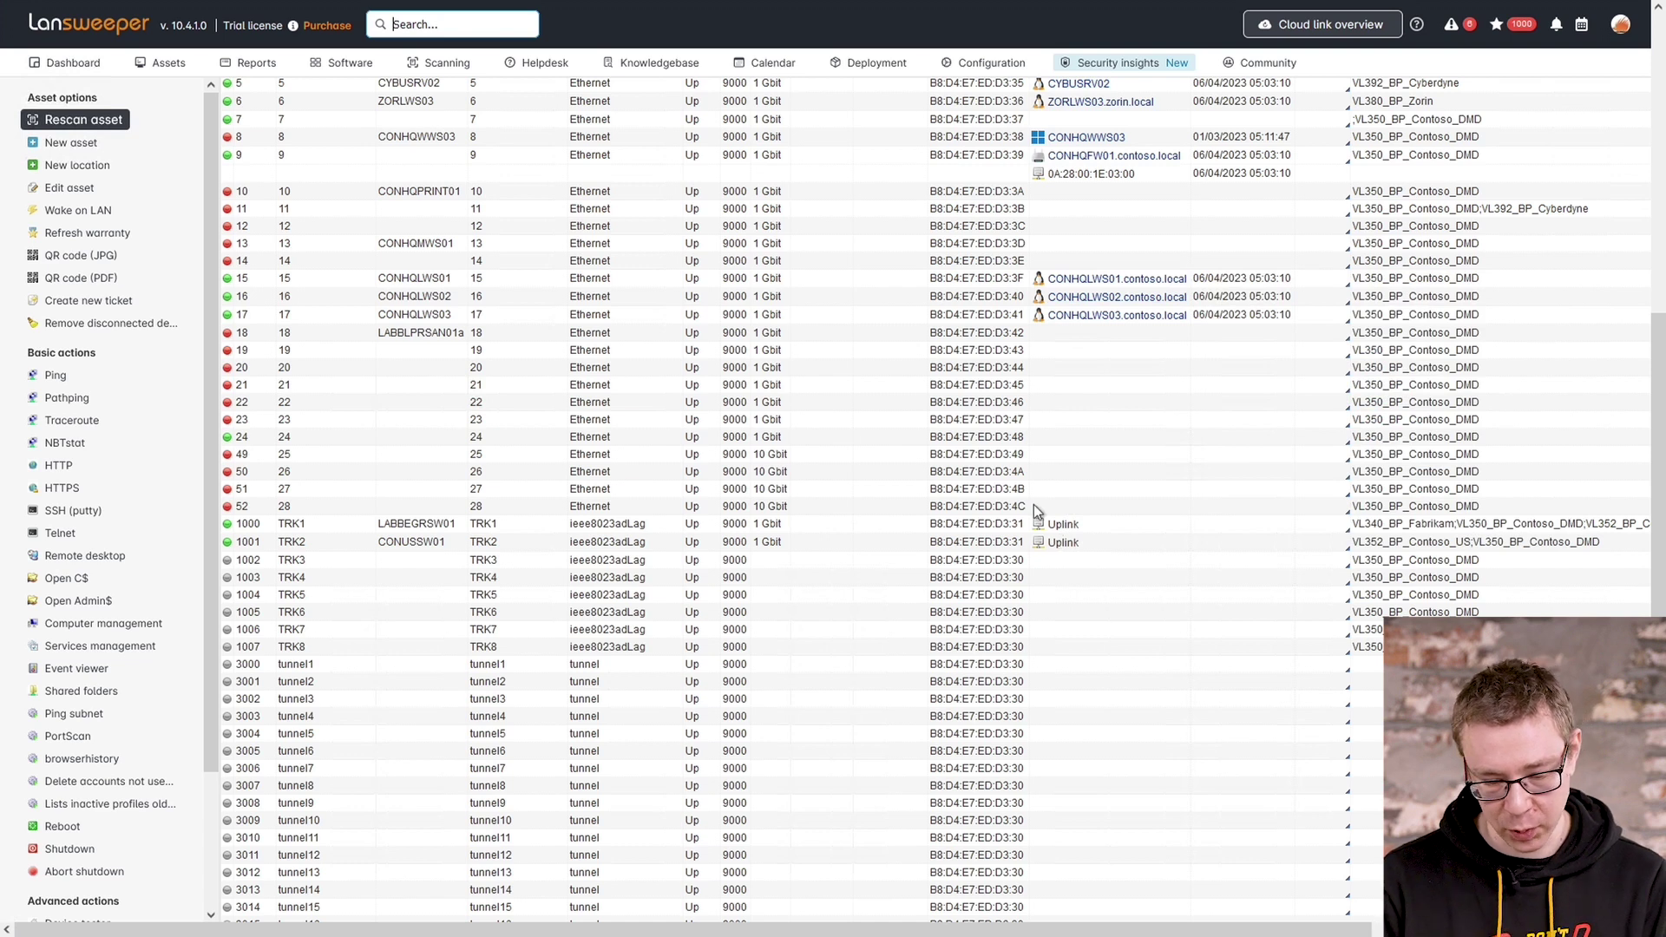
scroll(1034, 504, up, 1)
scroll(1034, 504, up, 5)
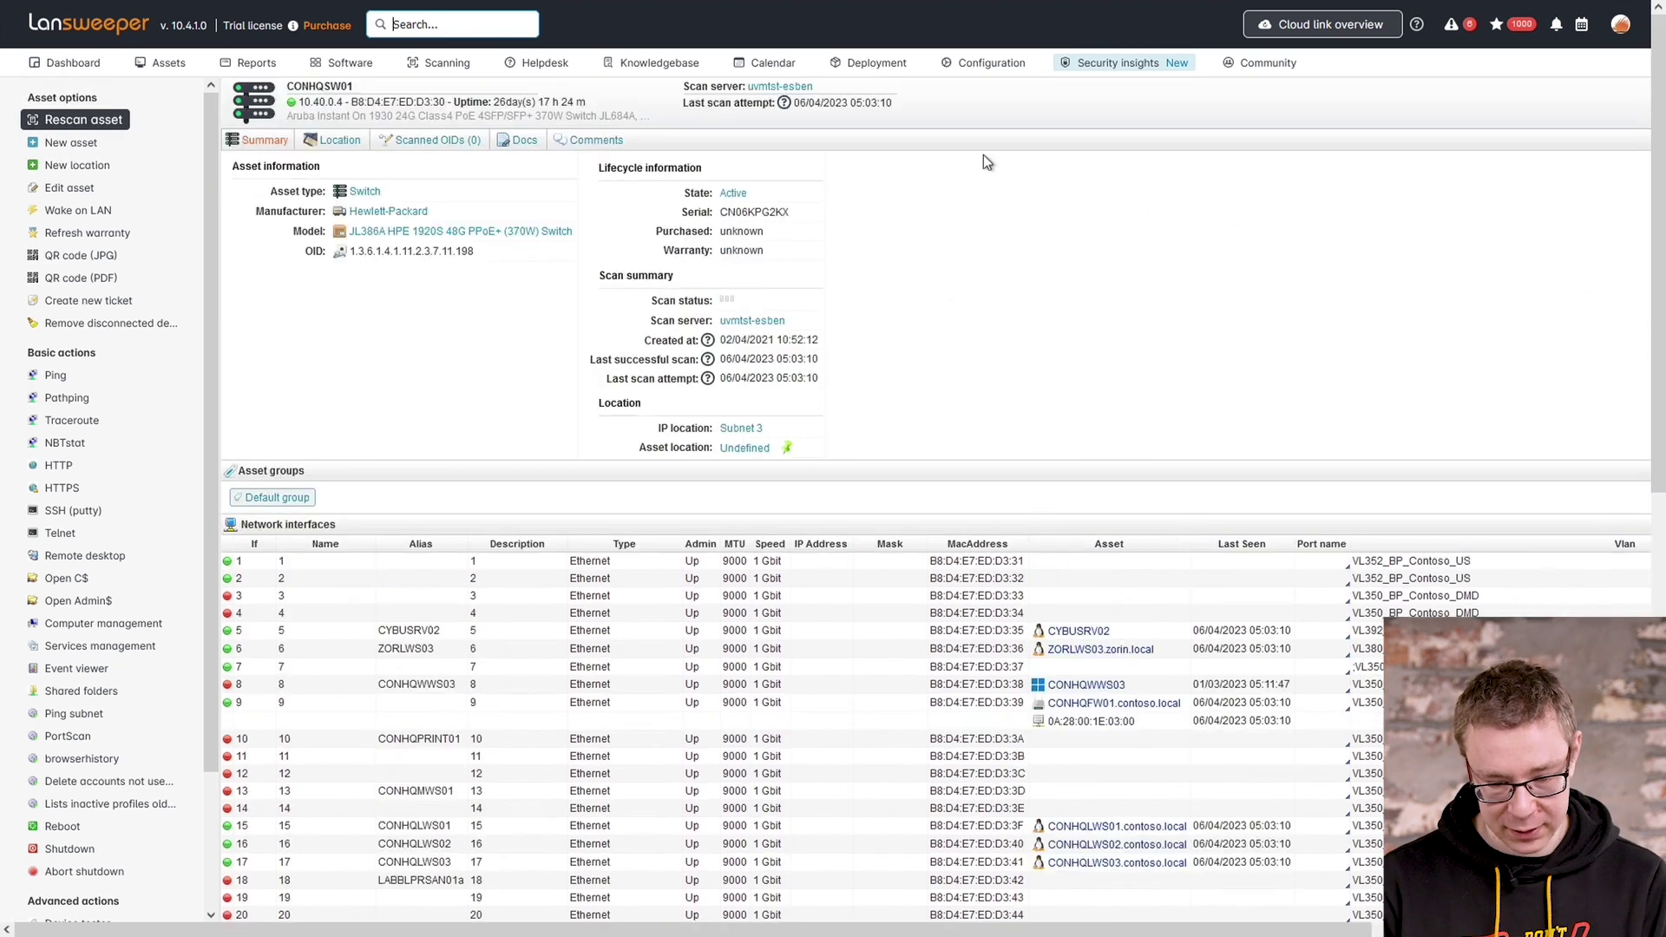
In Server options, change the Switch scanning uplink threshold from 4 to 10
mouse_move(974, 73)
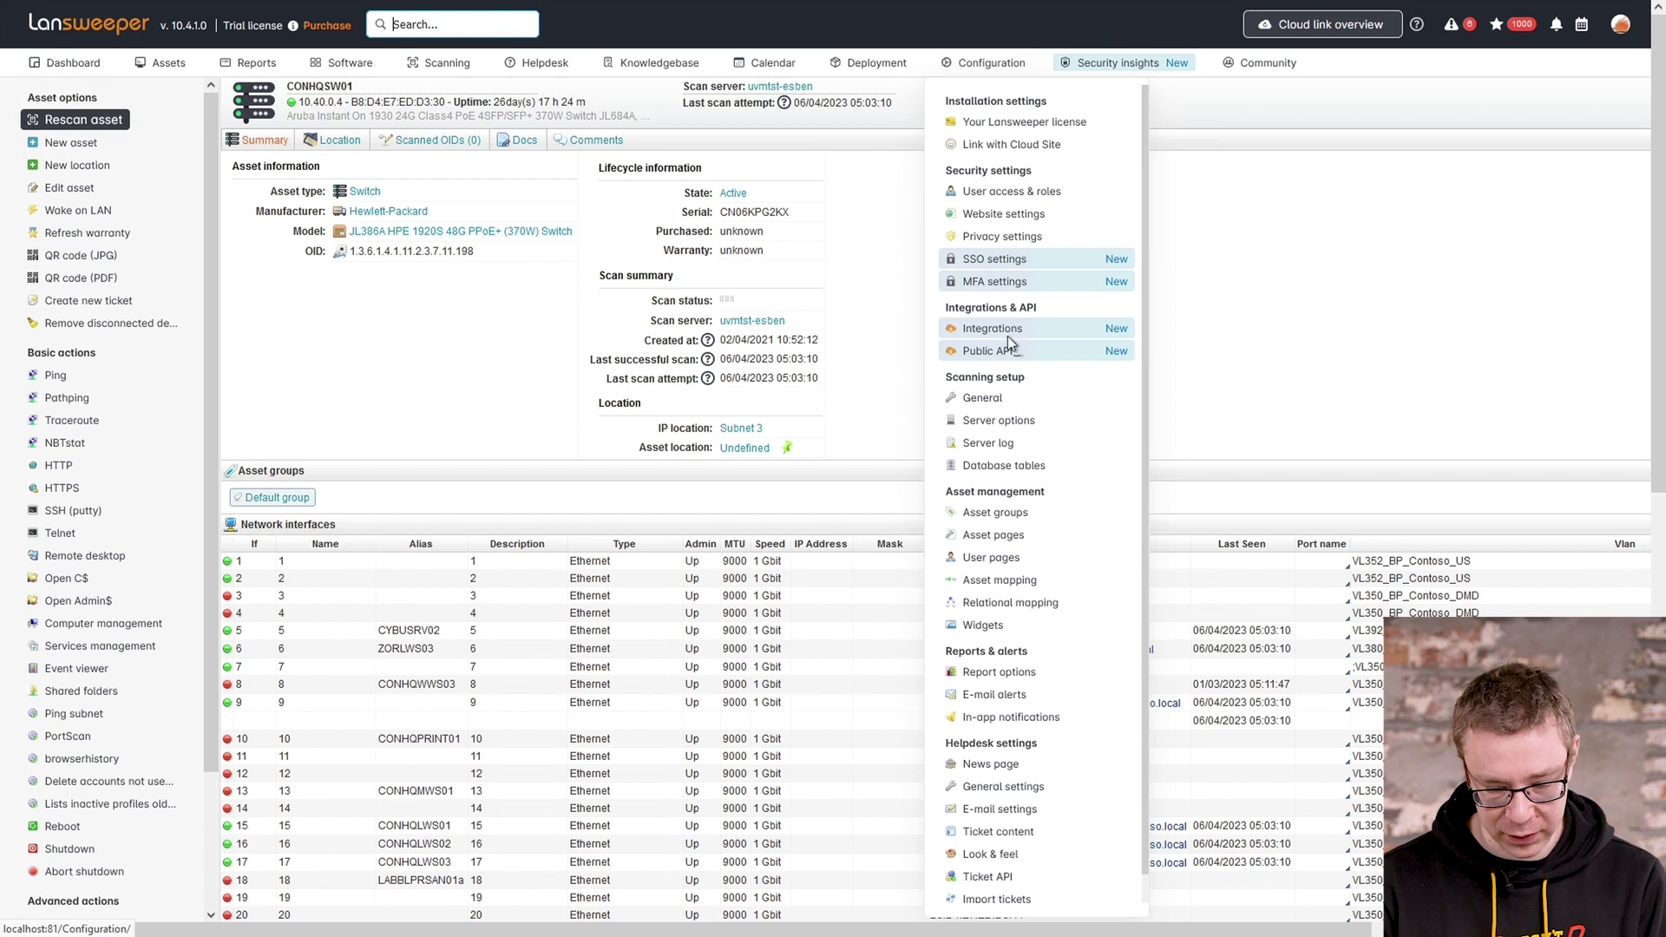
click(1005, 420)
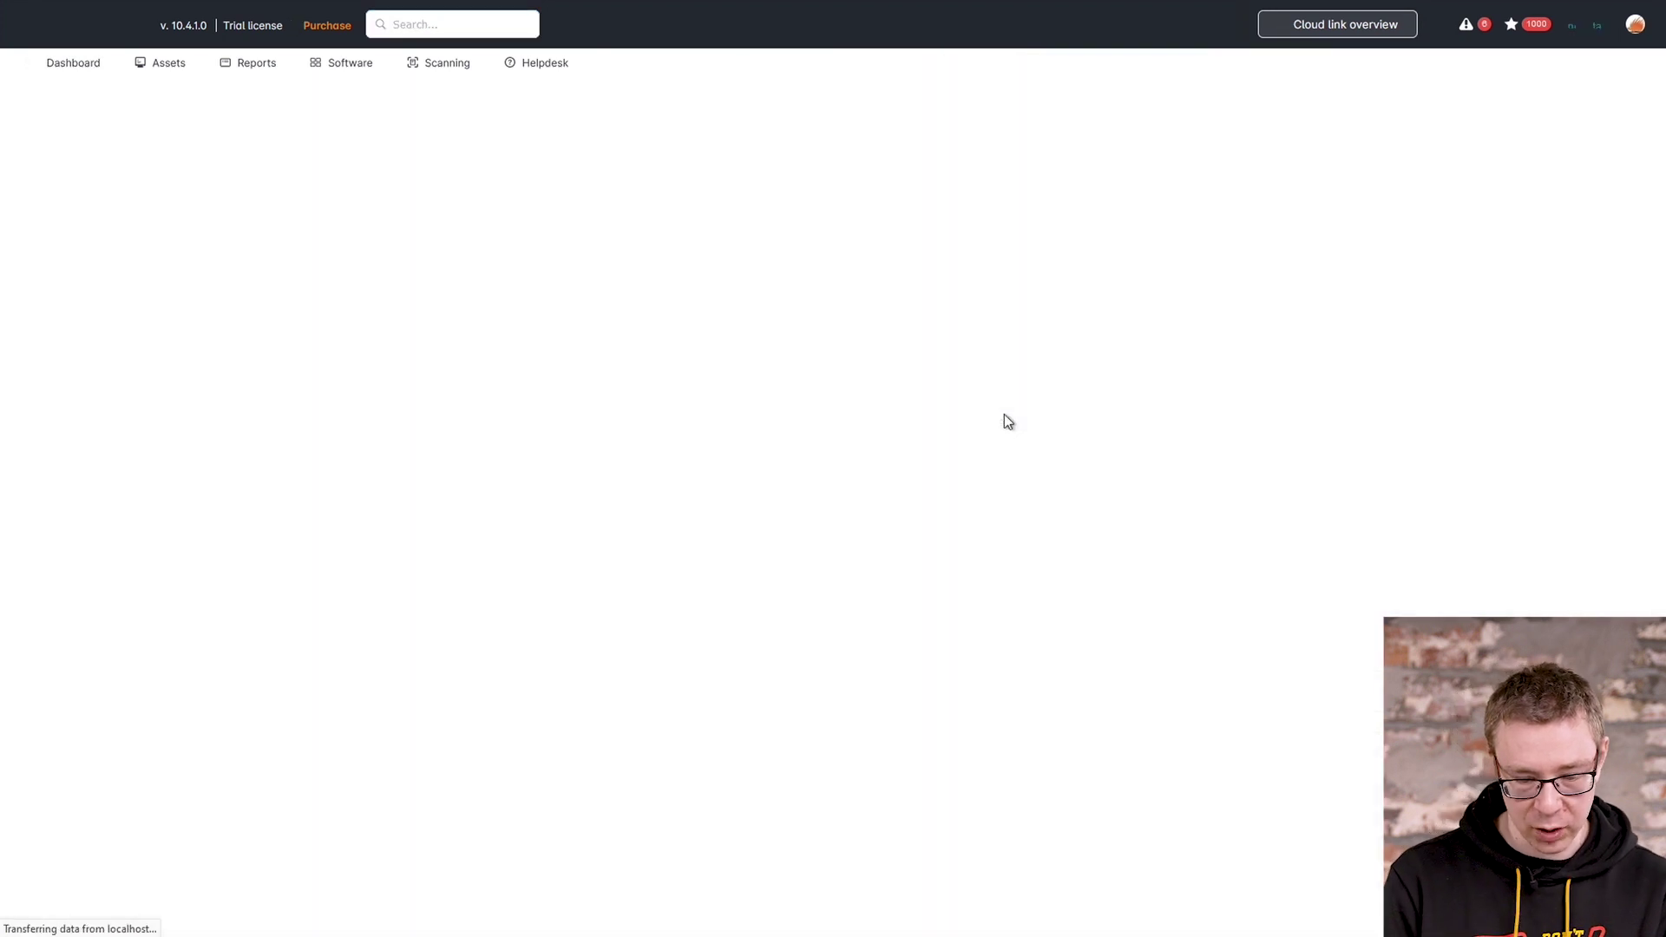
scroll(562, 462, down, 15)
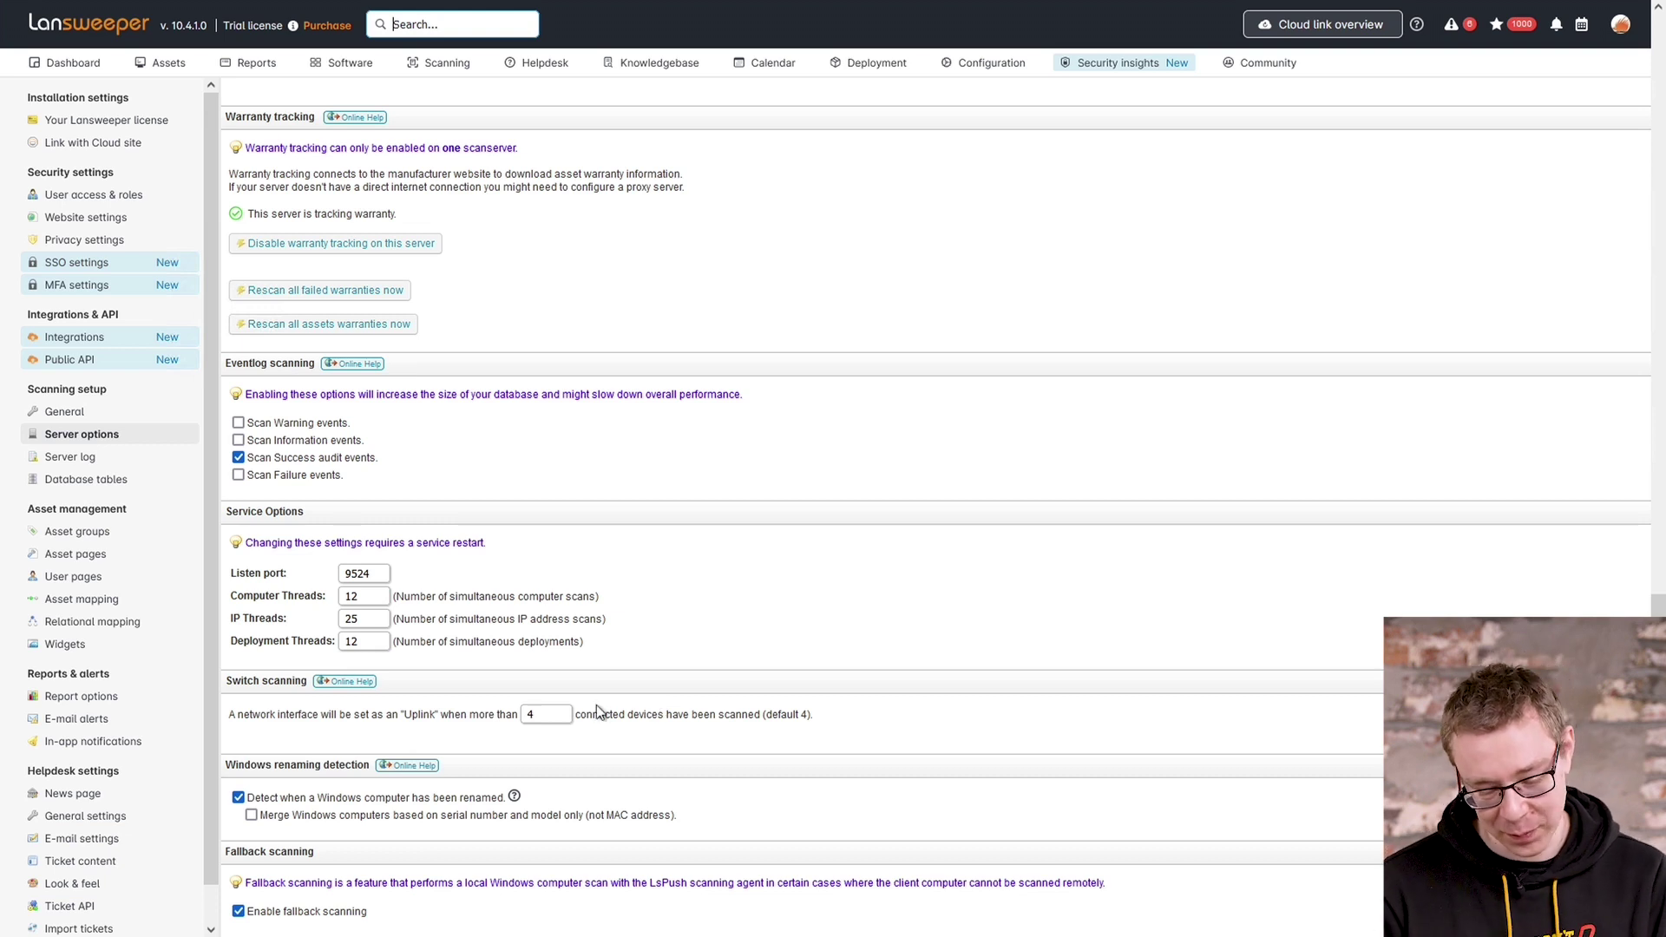
click(557, 716)
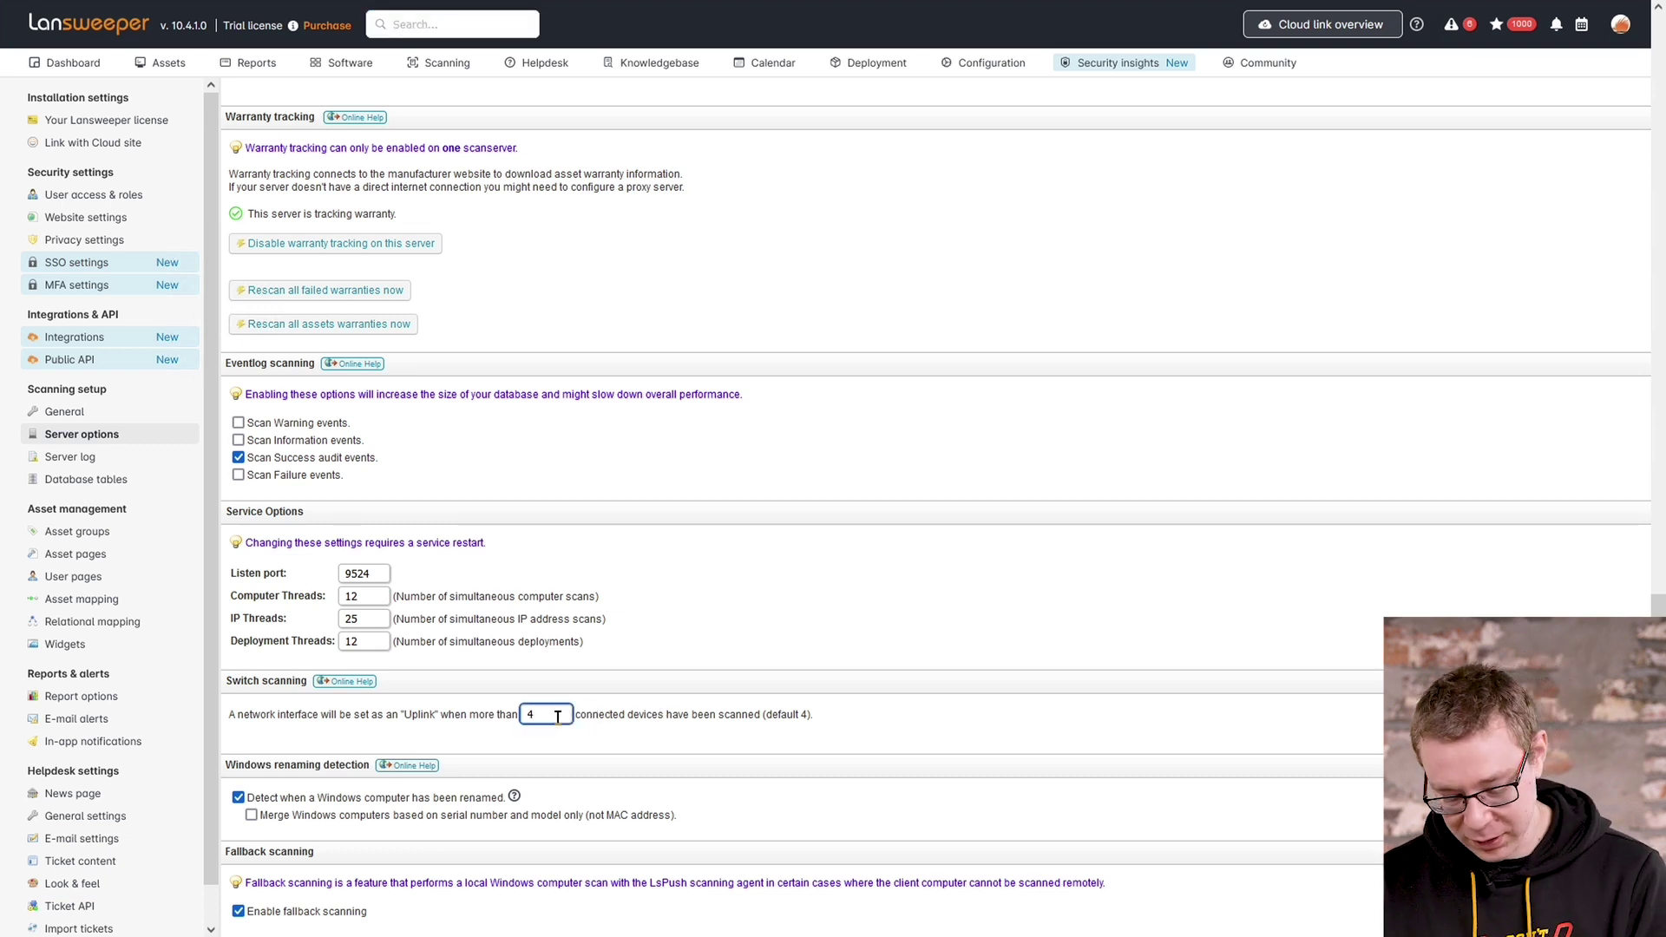
key(BackSpace)
text(10)
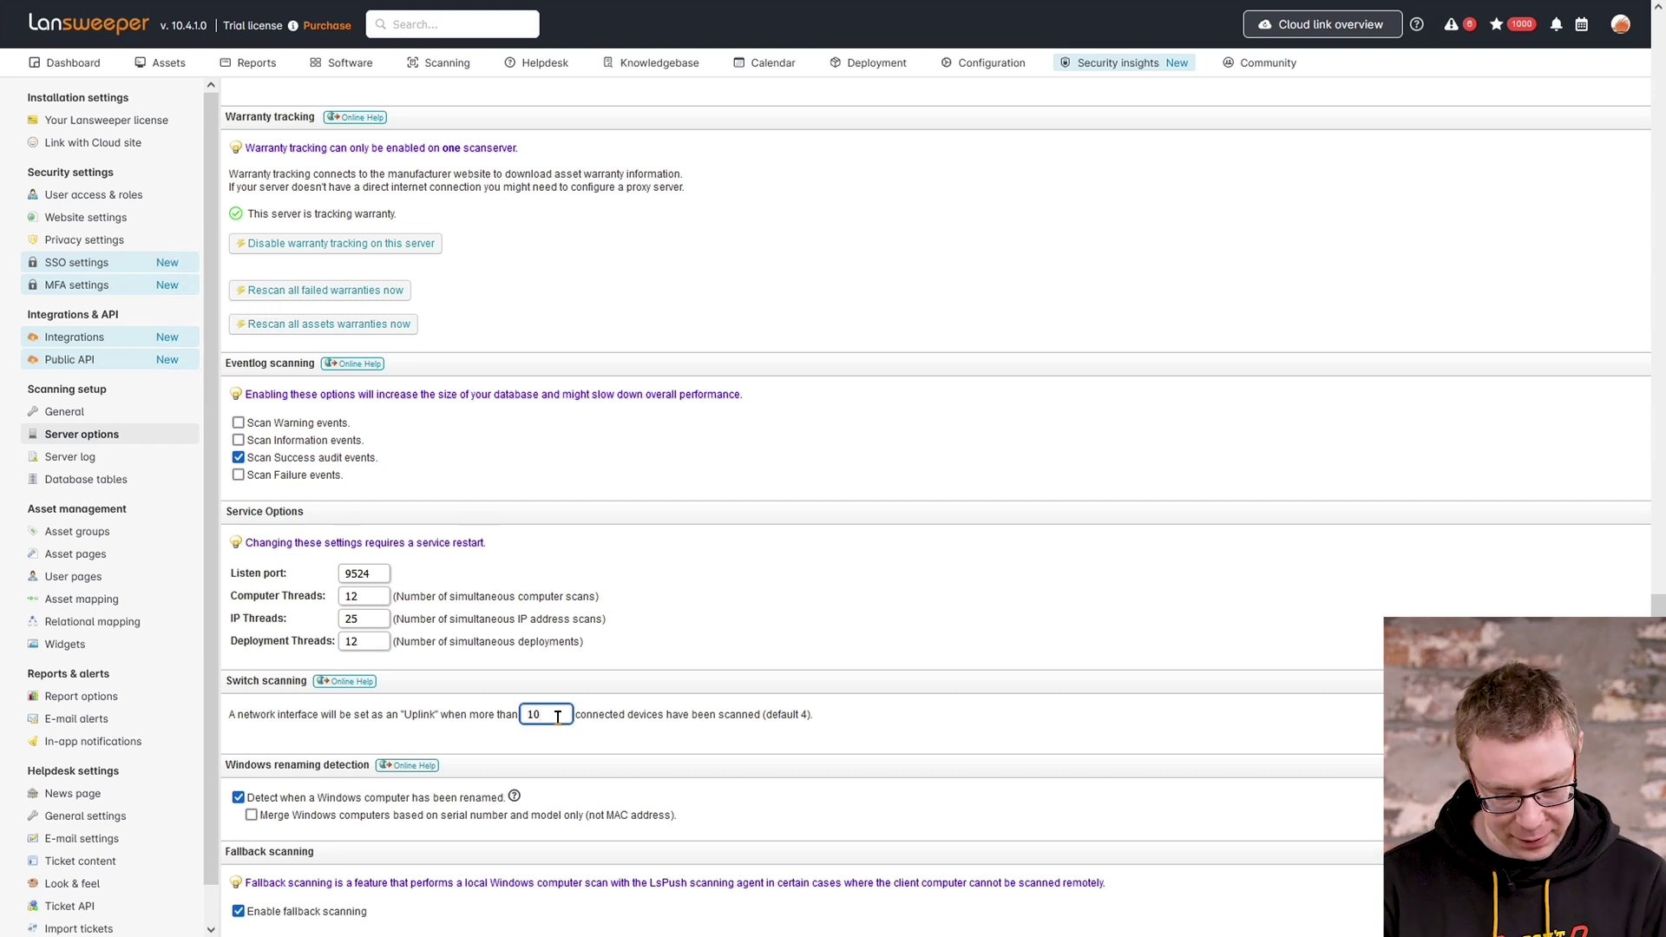
click(764, 719)
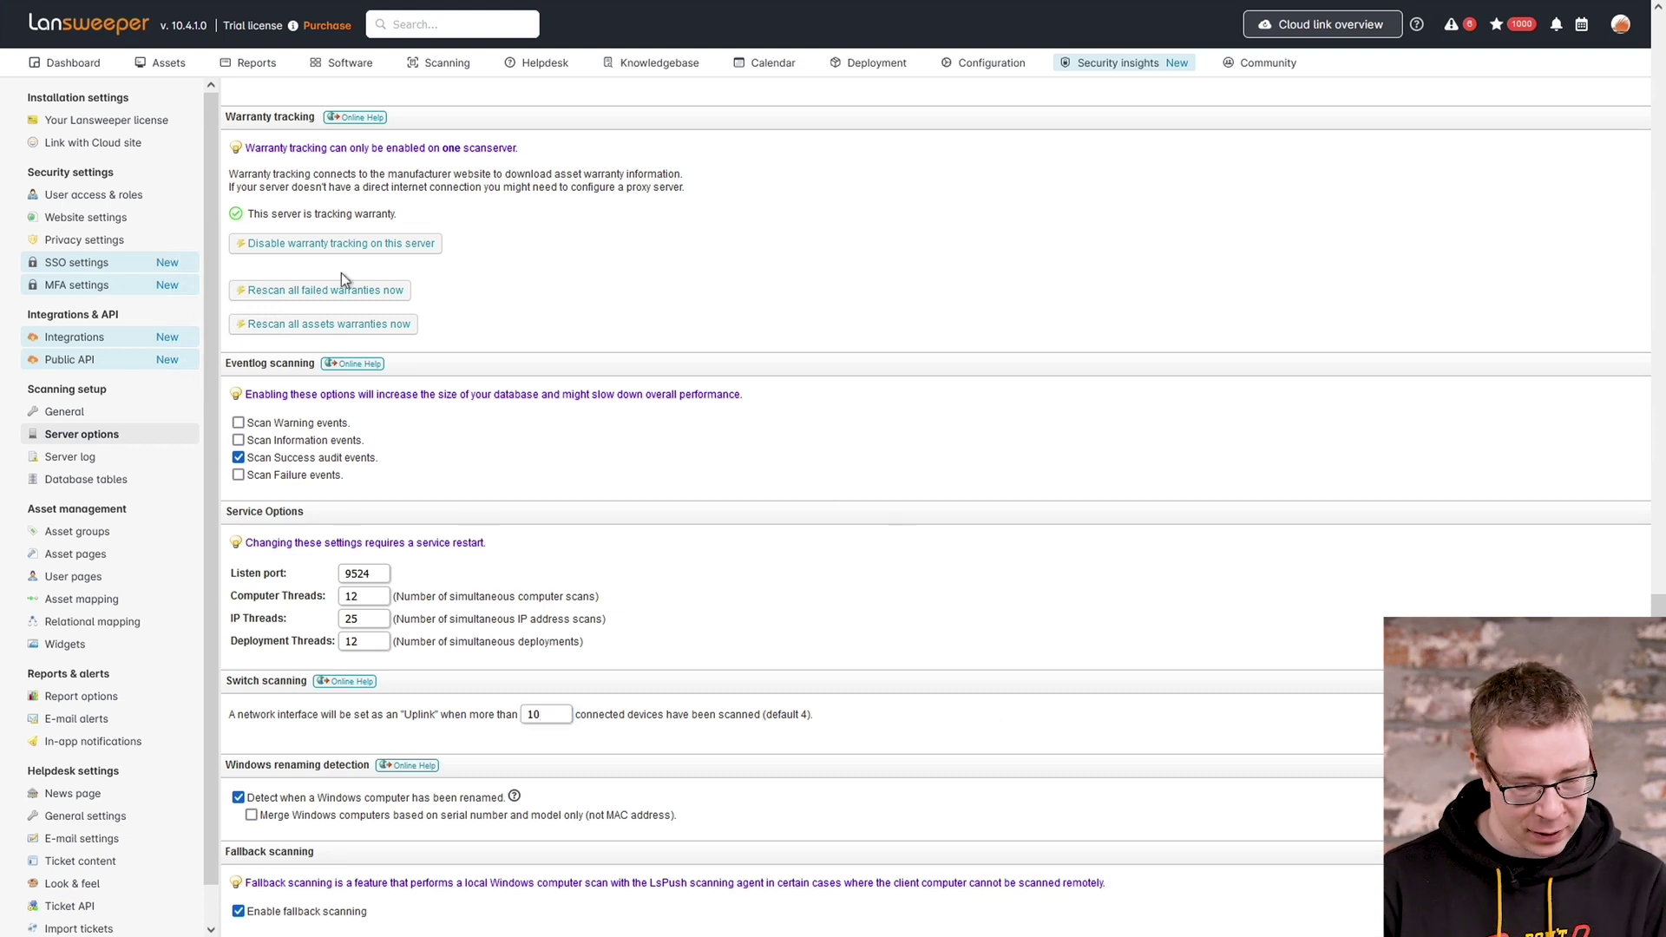
scroll(493, 326, up, 6)
mouse_move(82, 68)
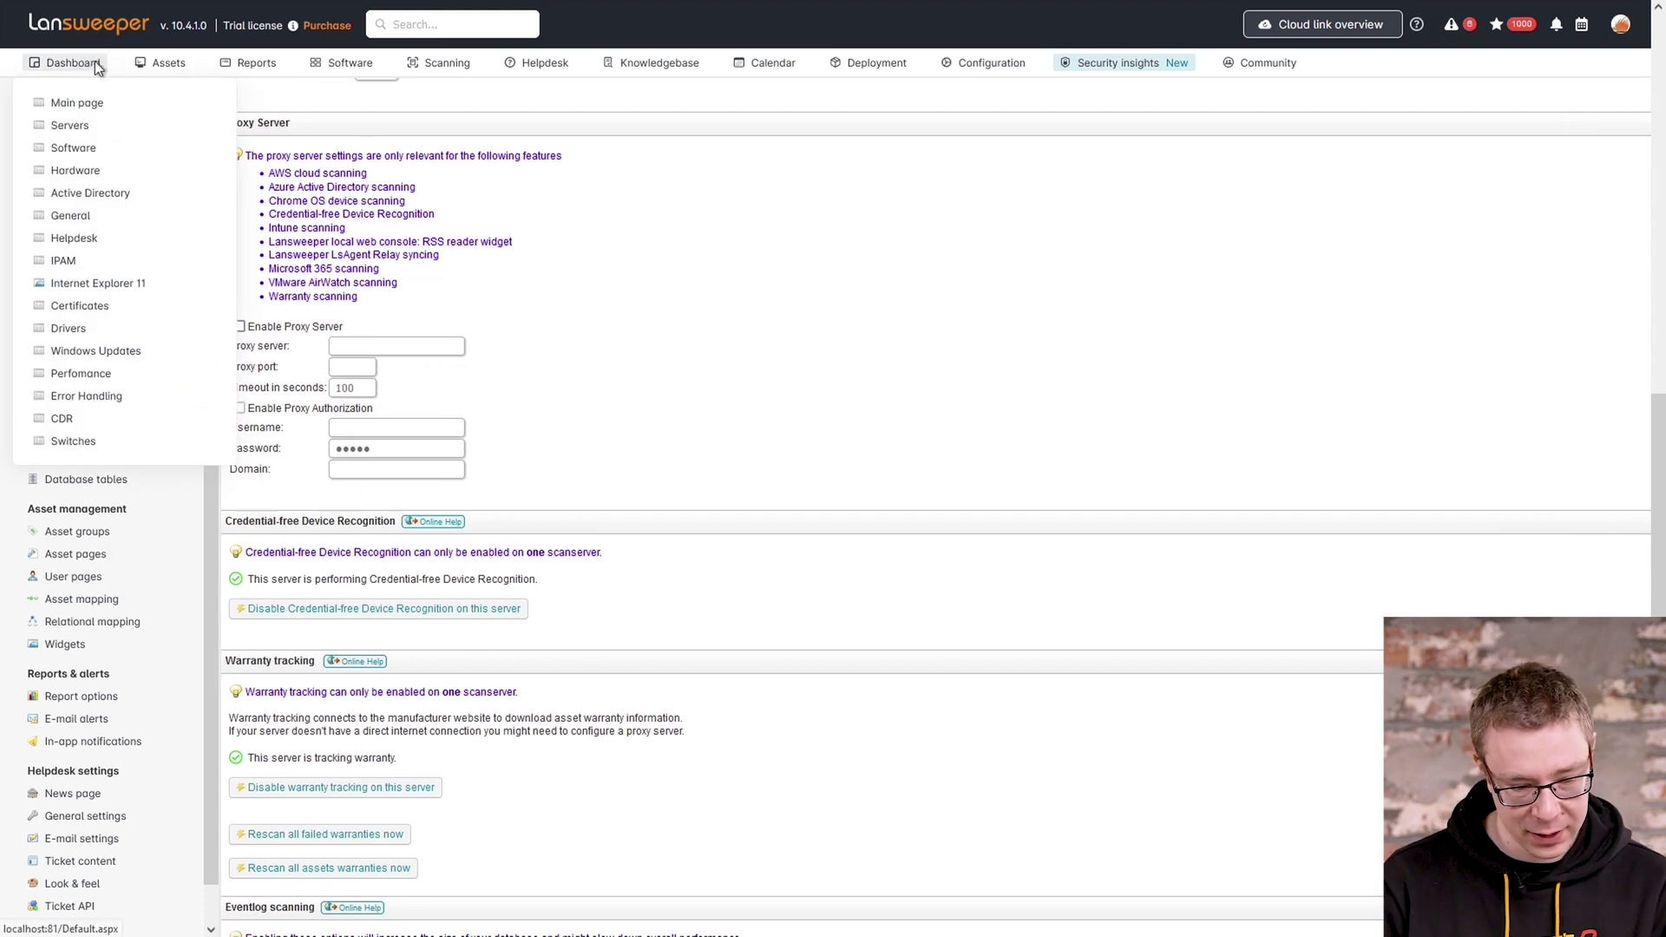
Confirm the Switches dashboard's Uplink Settings shows 10, then reopen CONHQSW01's asset page
click(95, 68)
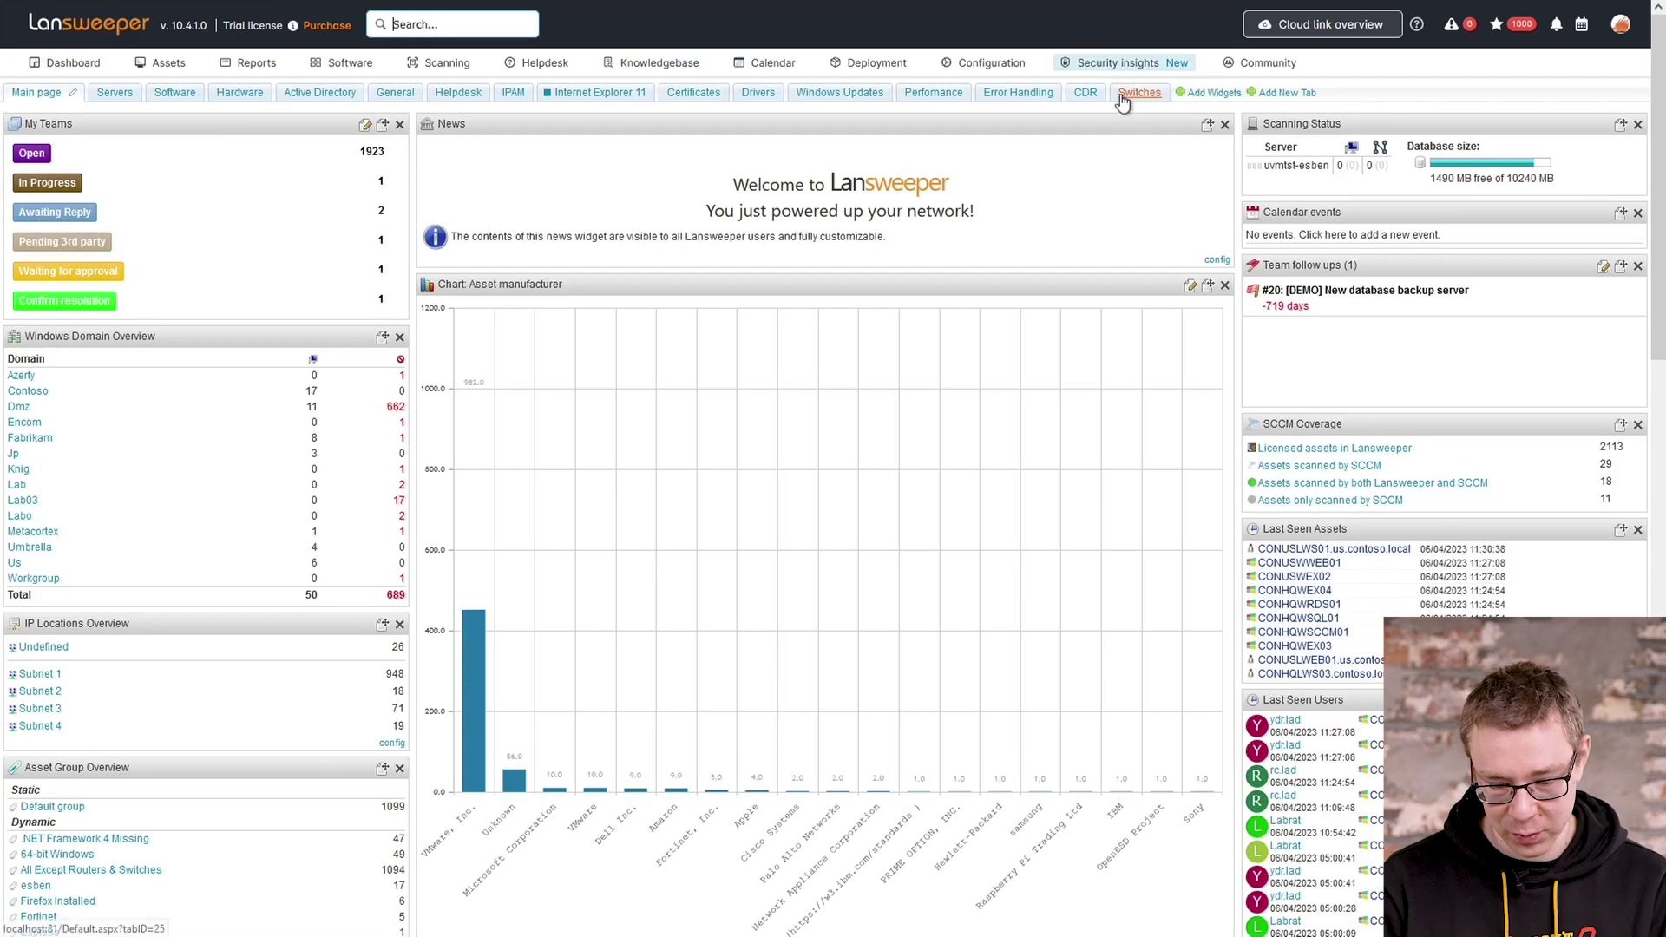
click(1124, 93)
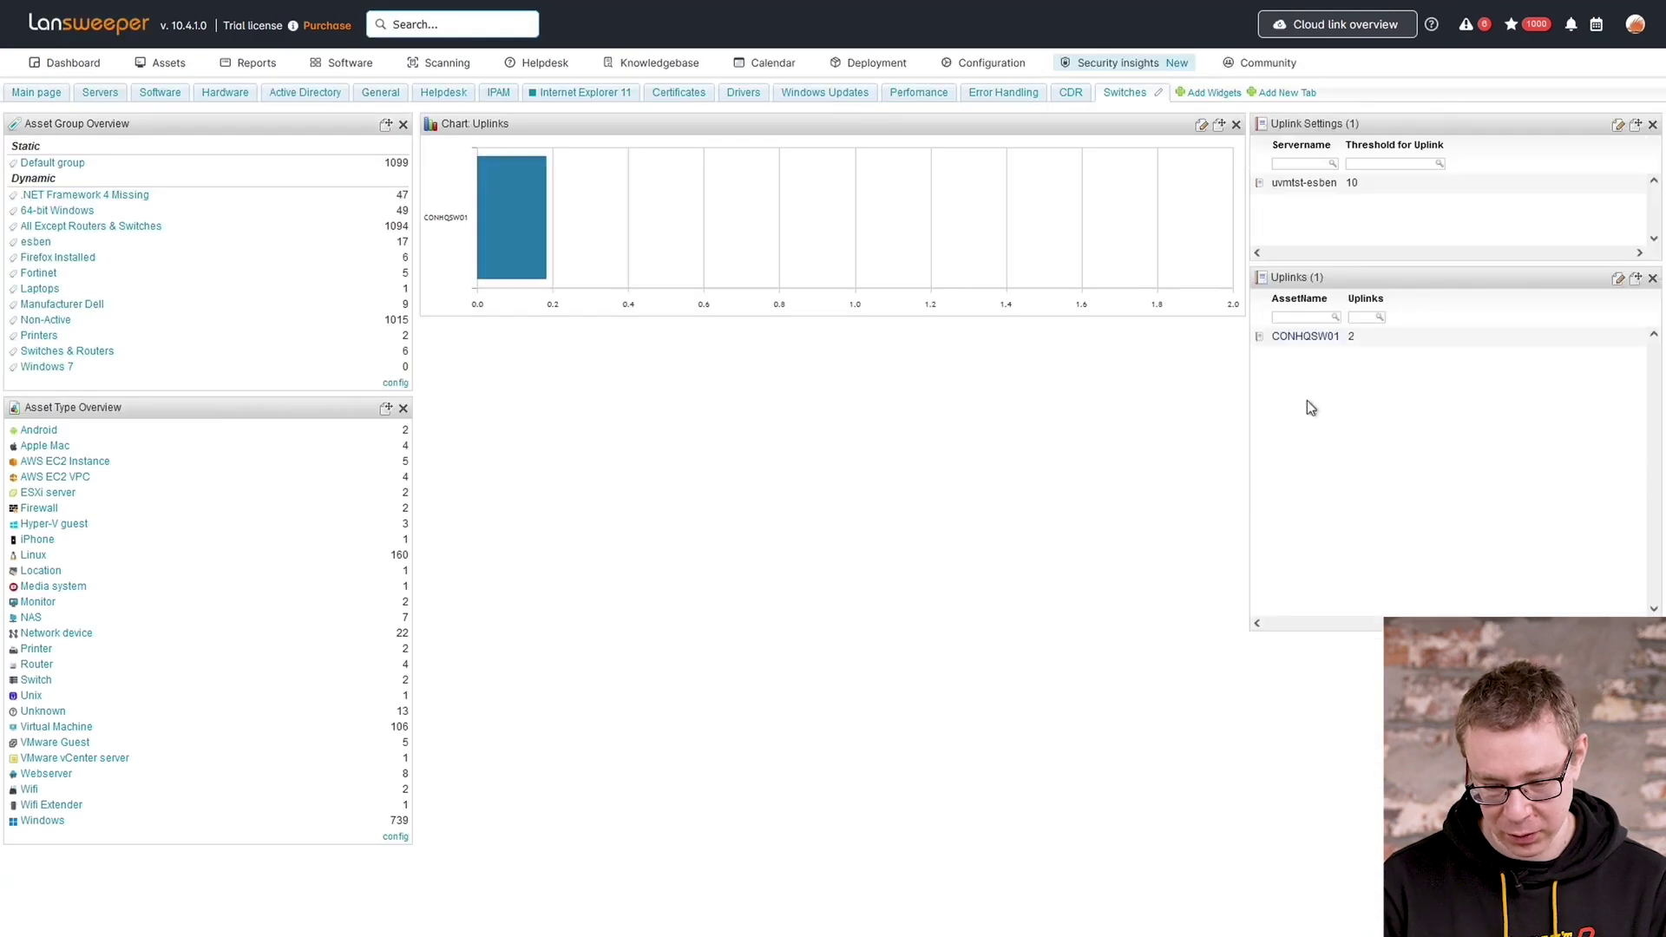
click(1302, 337)
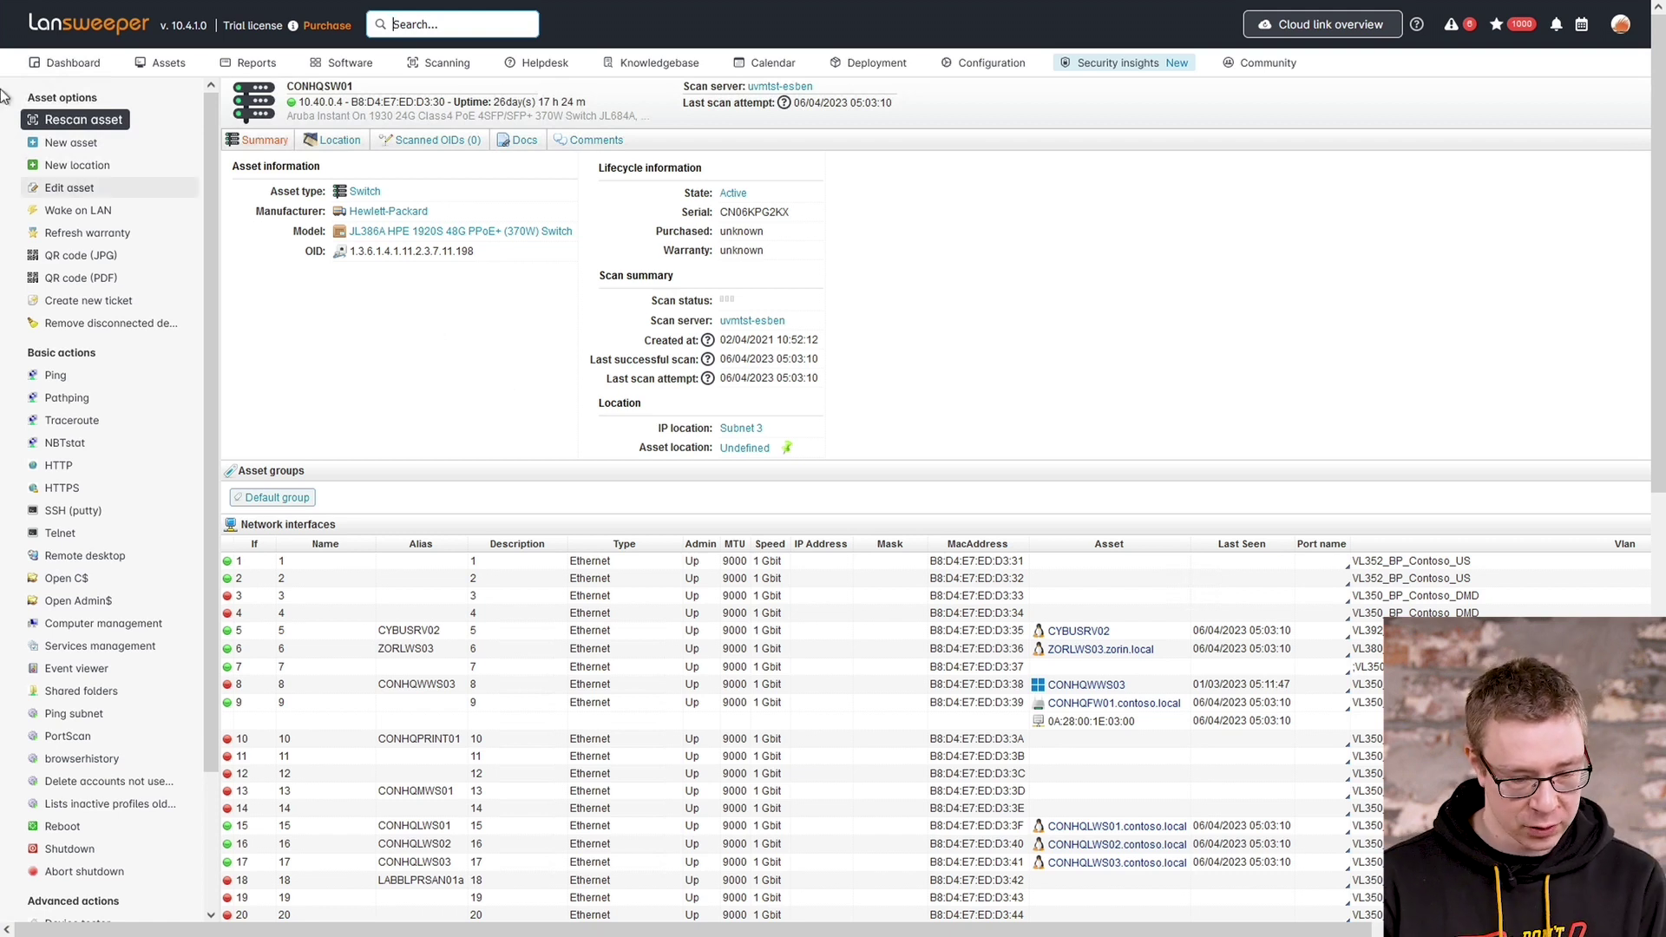
Rescan CONHQSW01 from Asset options, confirming with Yes, so its last successful scan becomes 06/04/2023 11:40:02
click(87, 121)
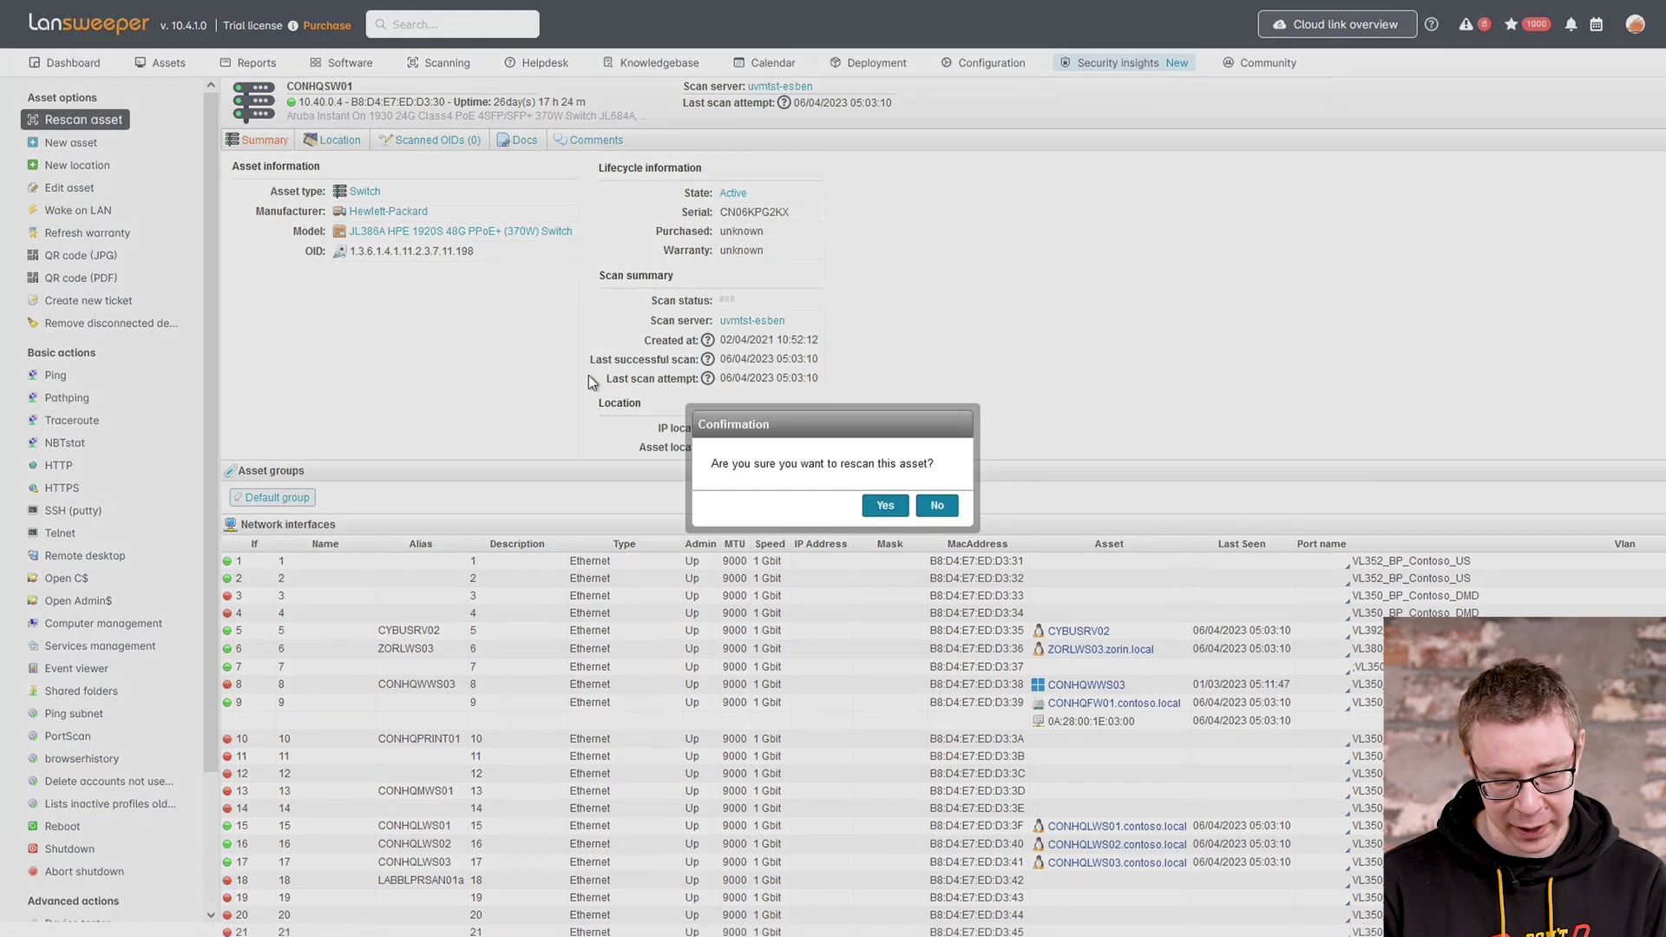
click(885, 507)
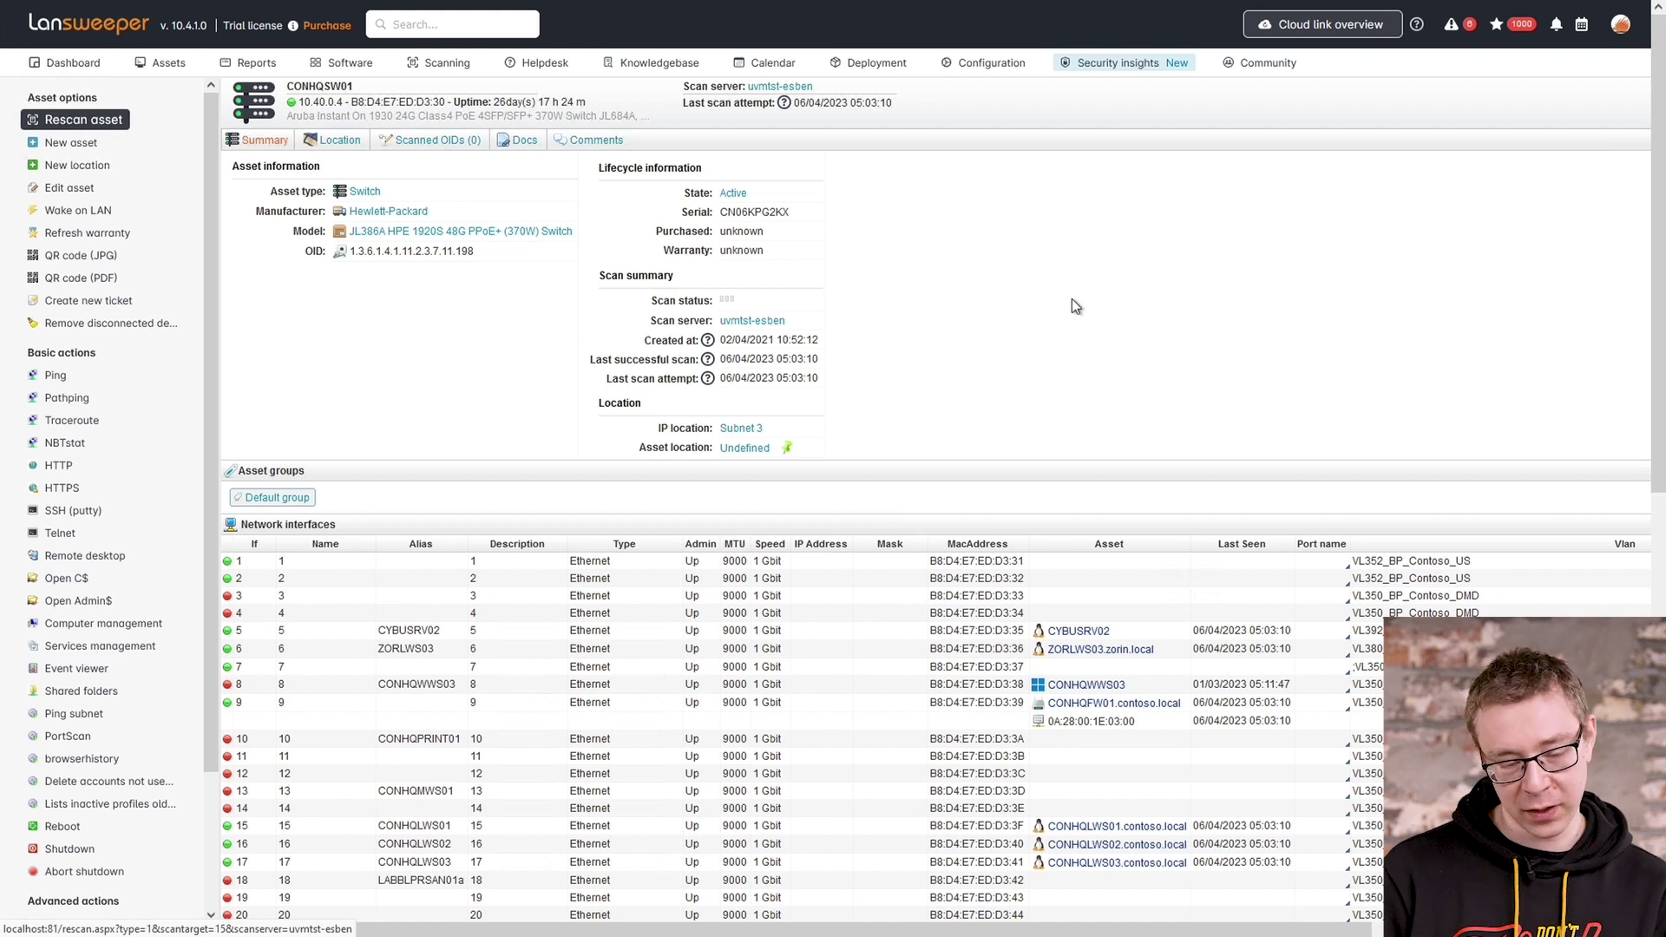
scroll(1028, 426, down, 7)
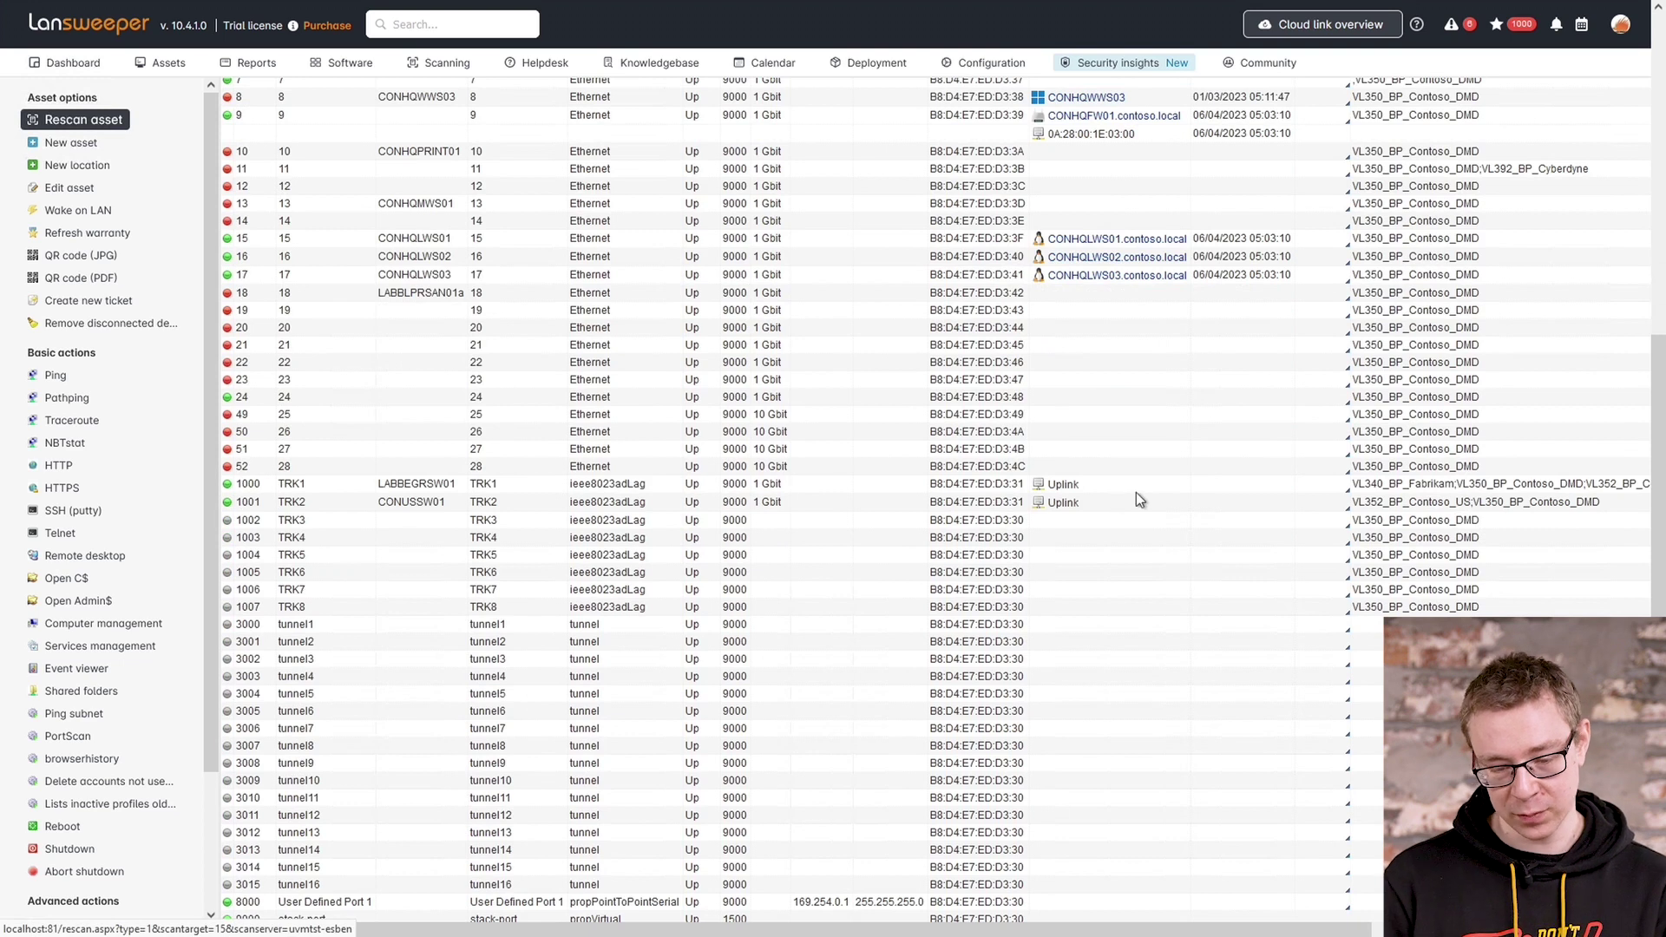
scroll(533, 253, up, 7)
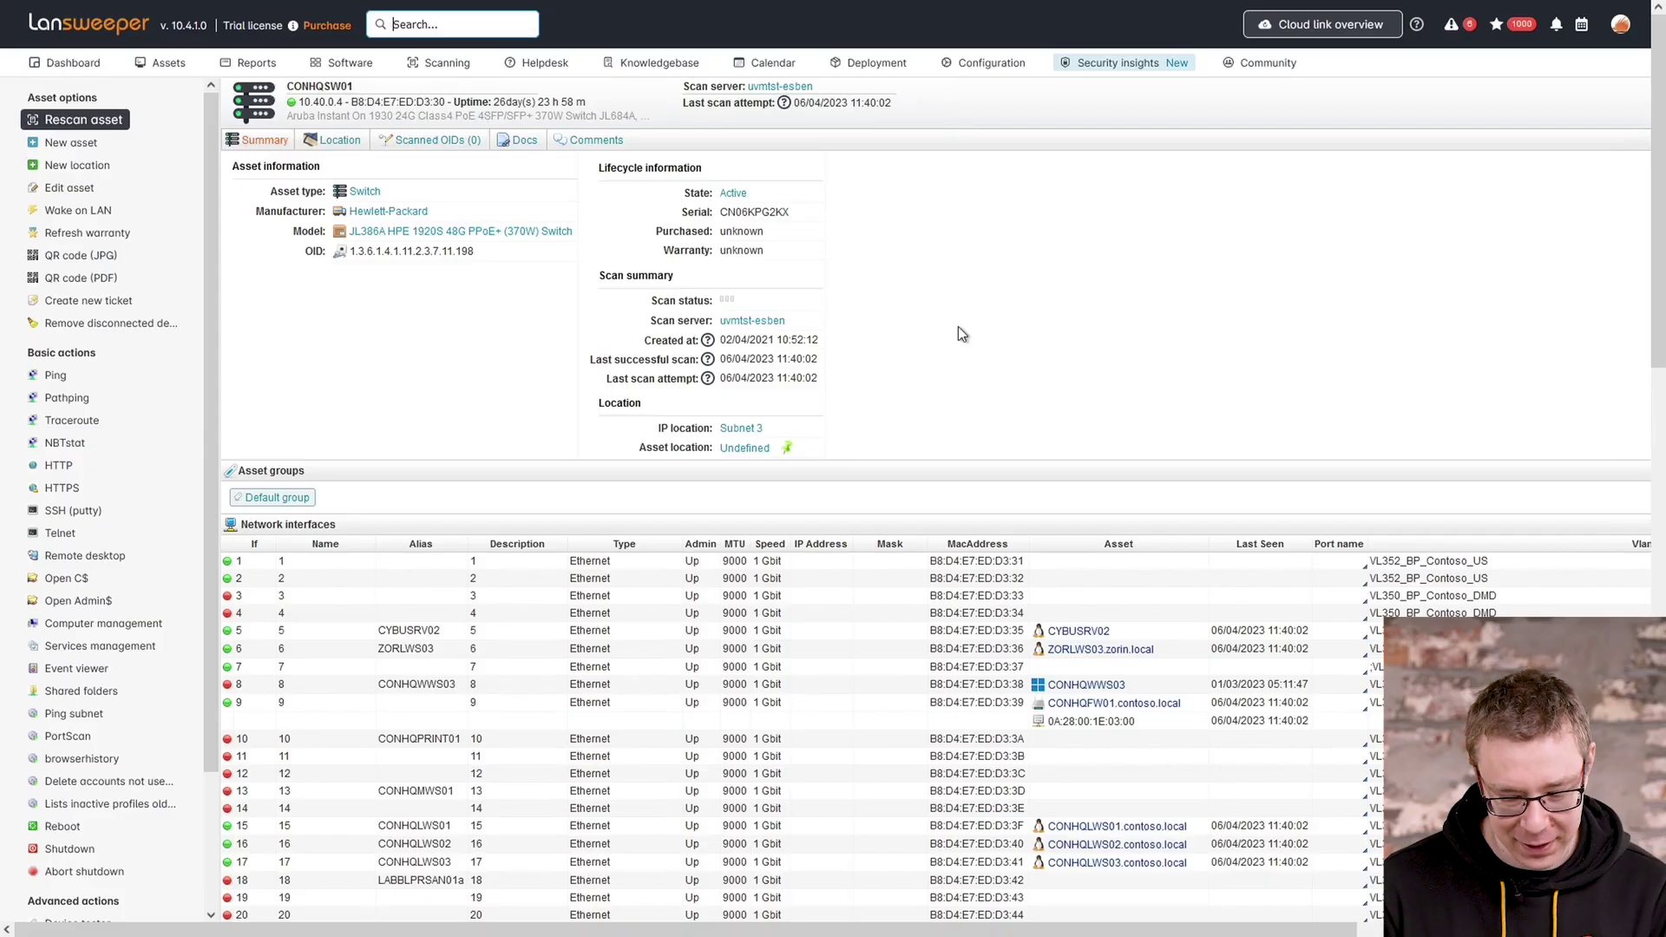
Scroll the Network interfaces table to TRK1 and TRK2 to inspect their listed connected assets
scroll(1029, 393, down, 9)
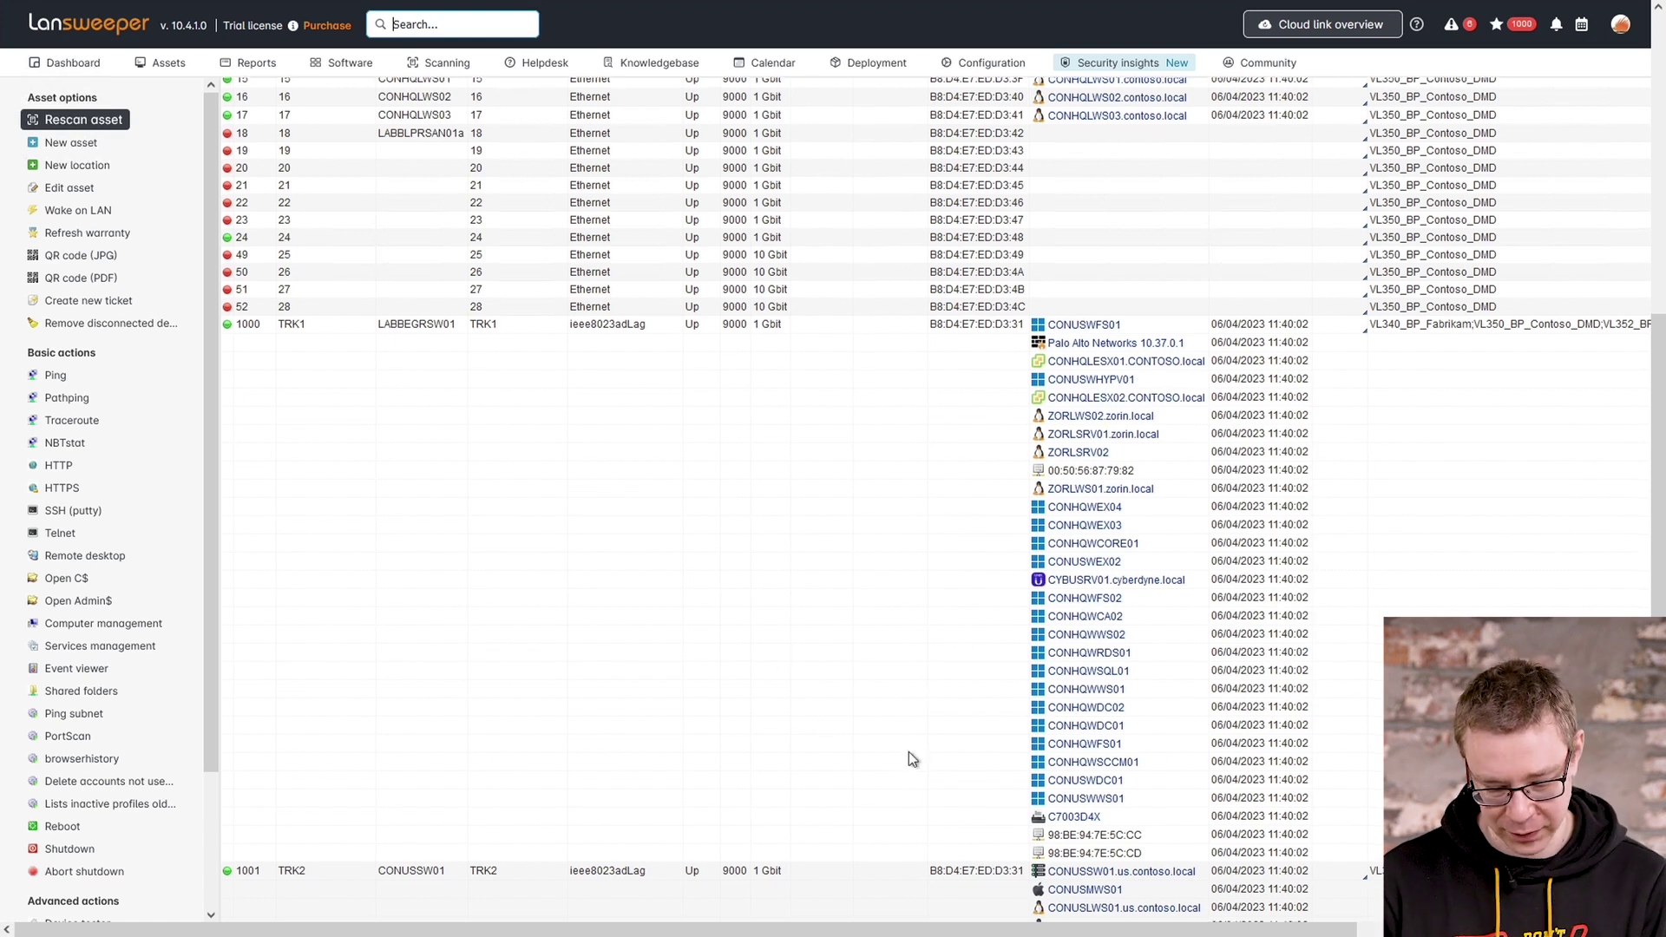
scroll(909, 751, down, 5)
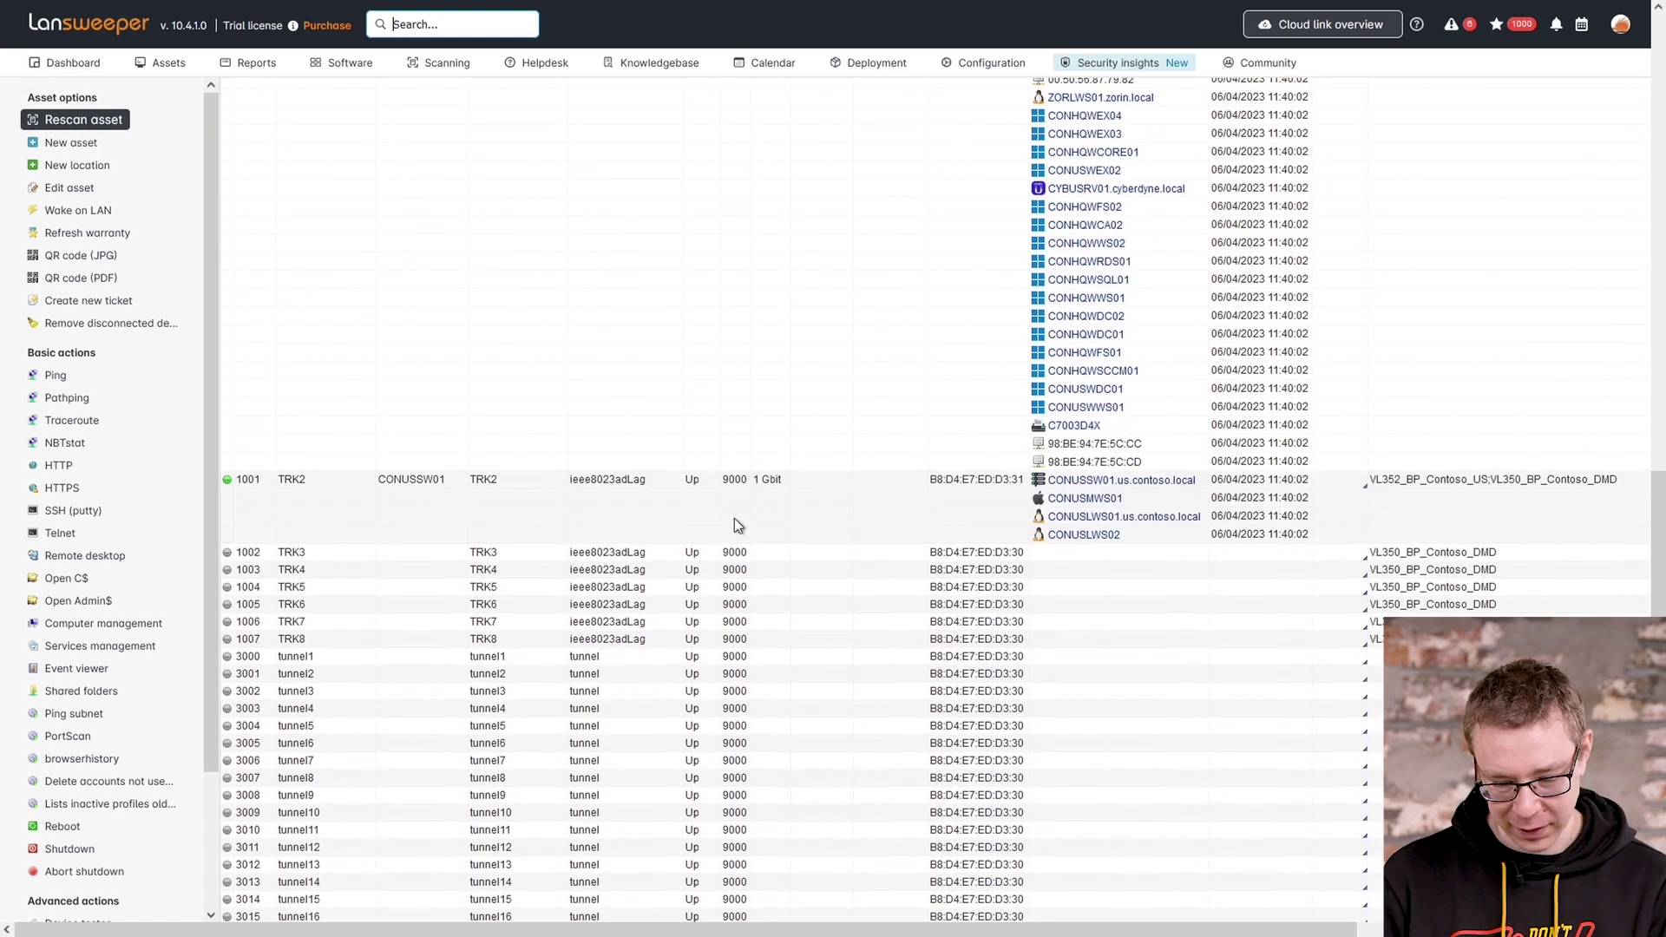
scroll(940, 318, up, 4)
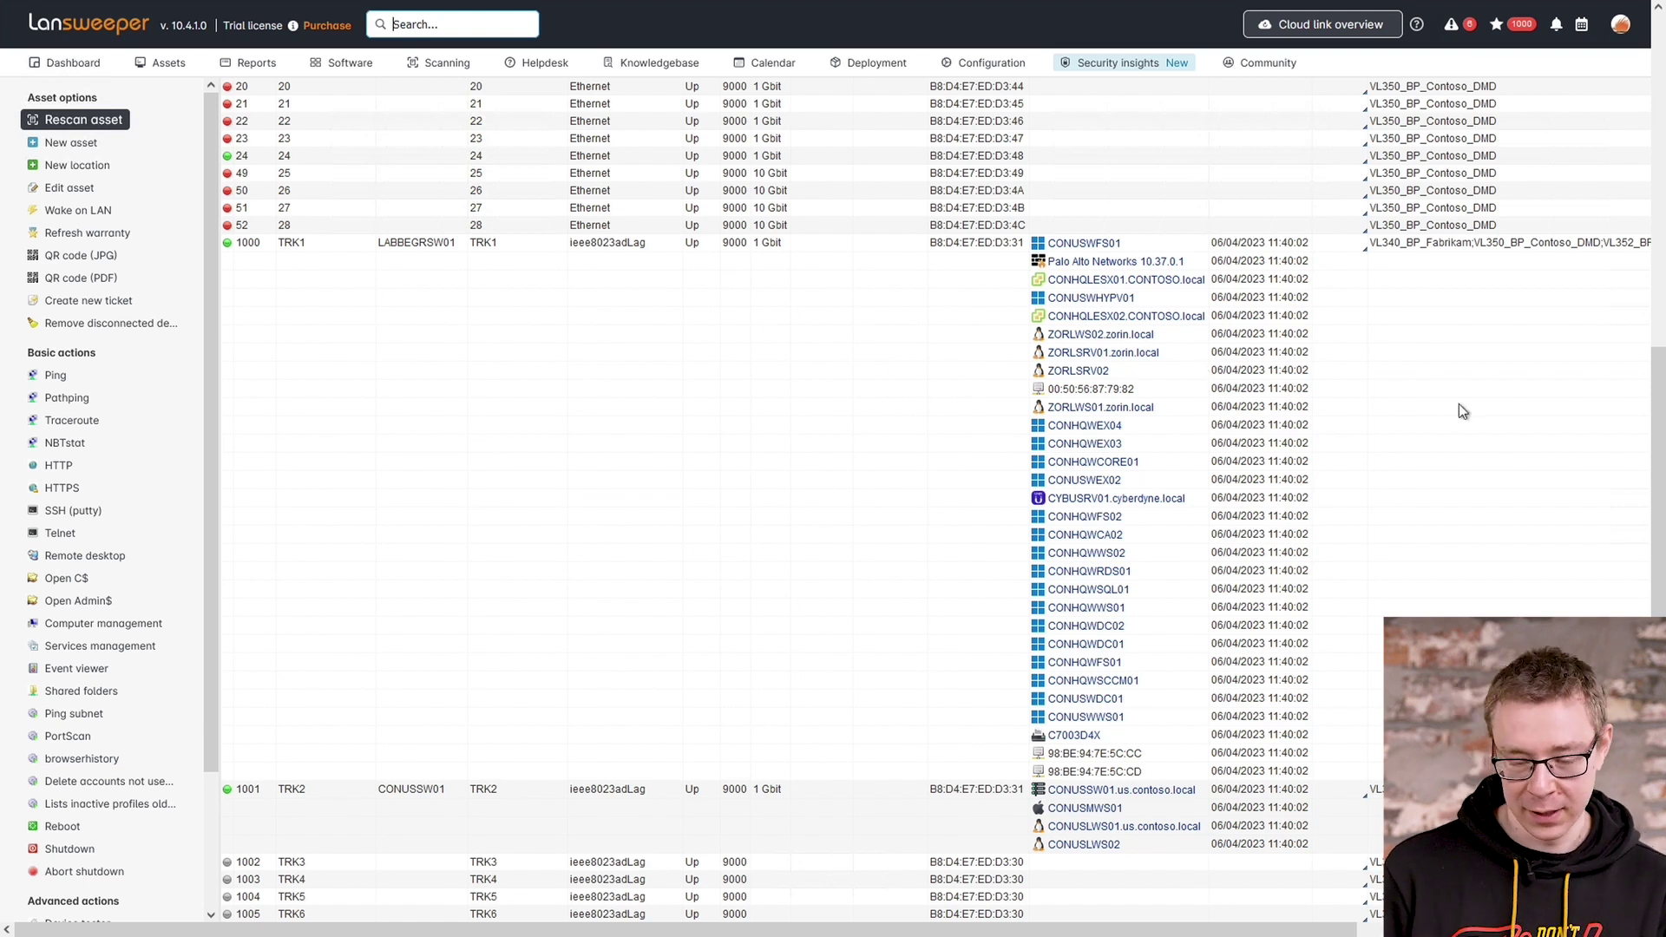
scroll(1460, 411, up, 5)
scroll(1462, 409, down, 4)
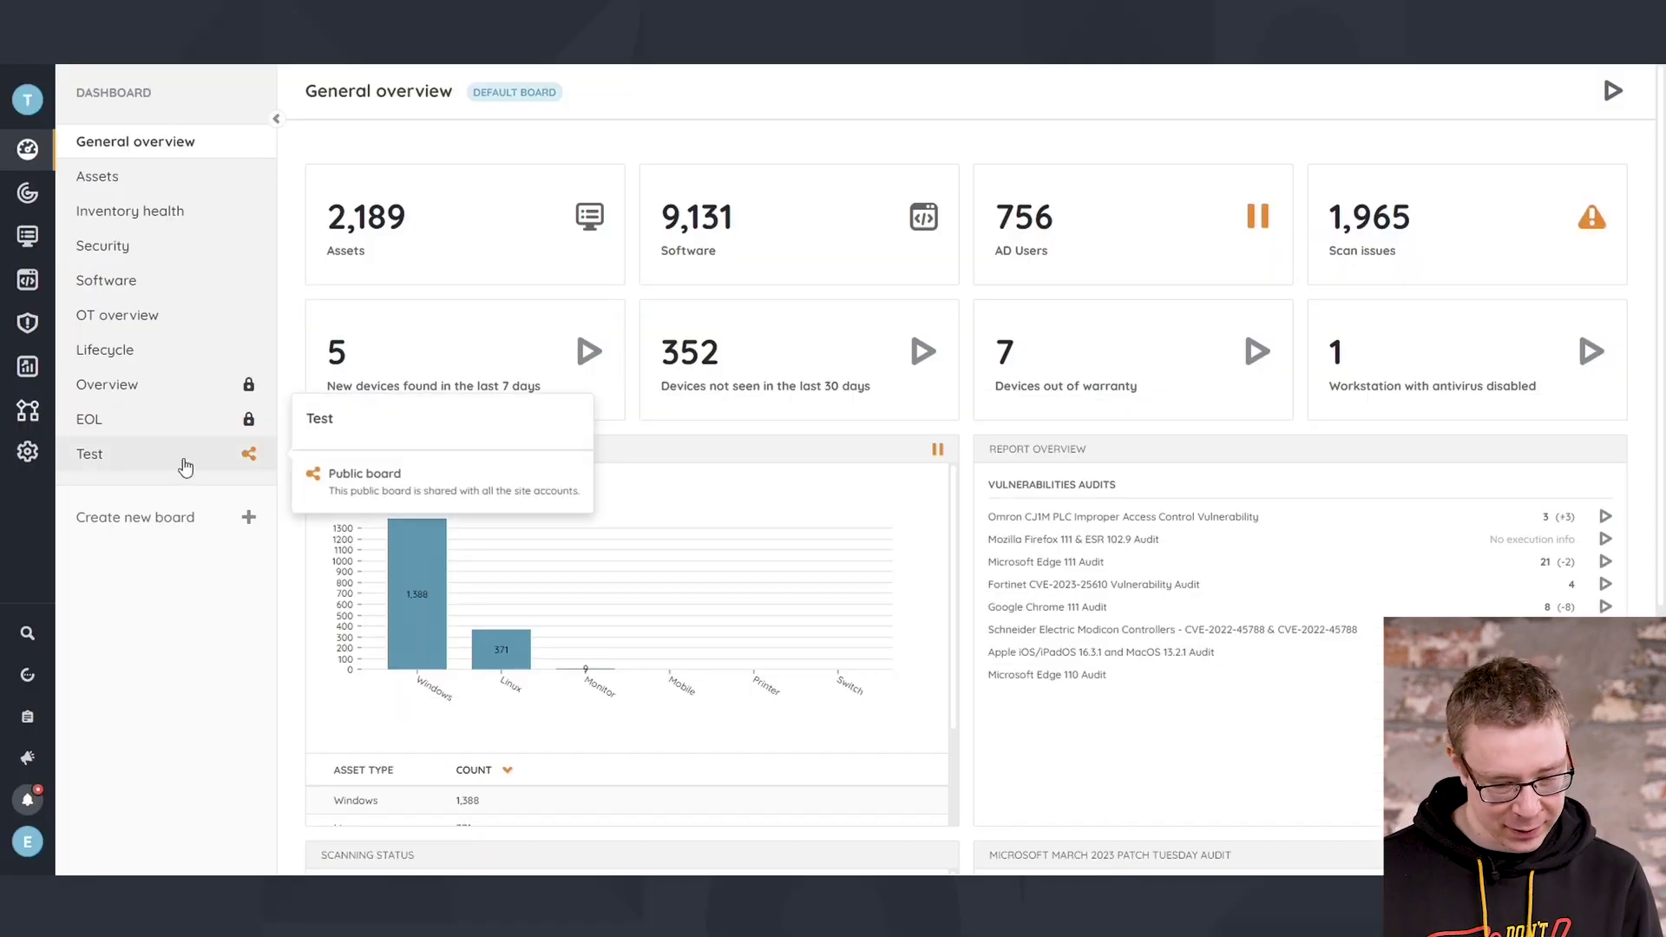
Open the Test board to see CONHQSW01 at 2 in the Network interface uplinks widget
click(185, 467)
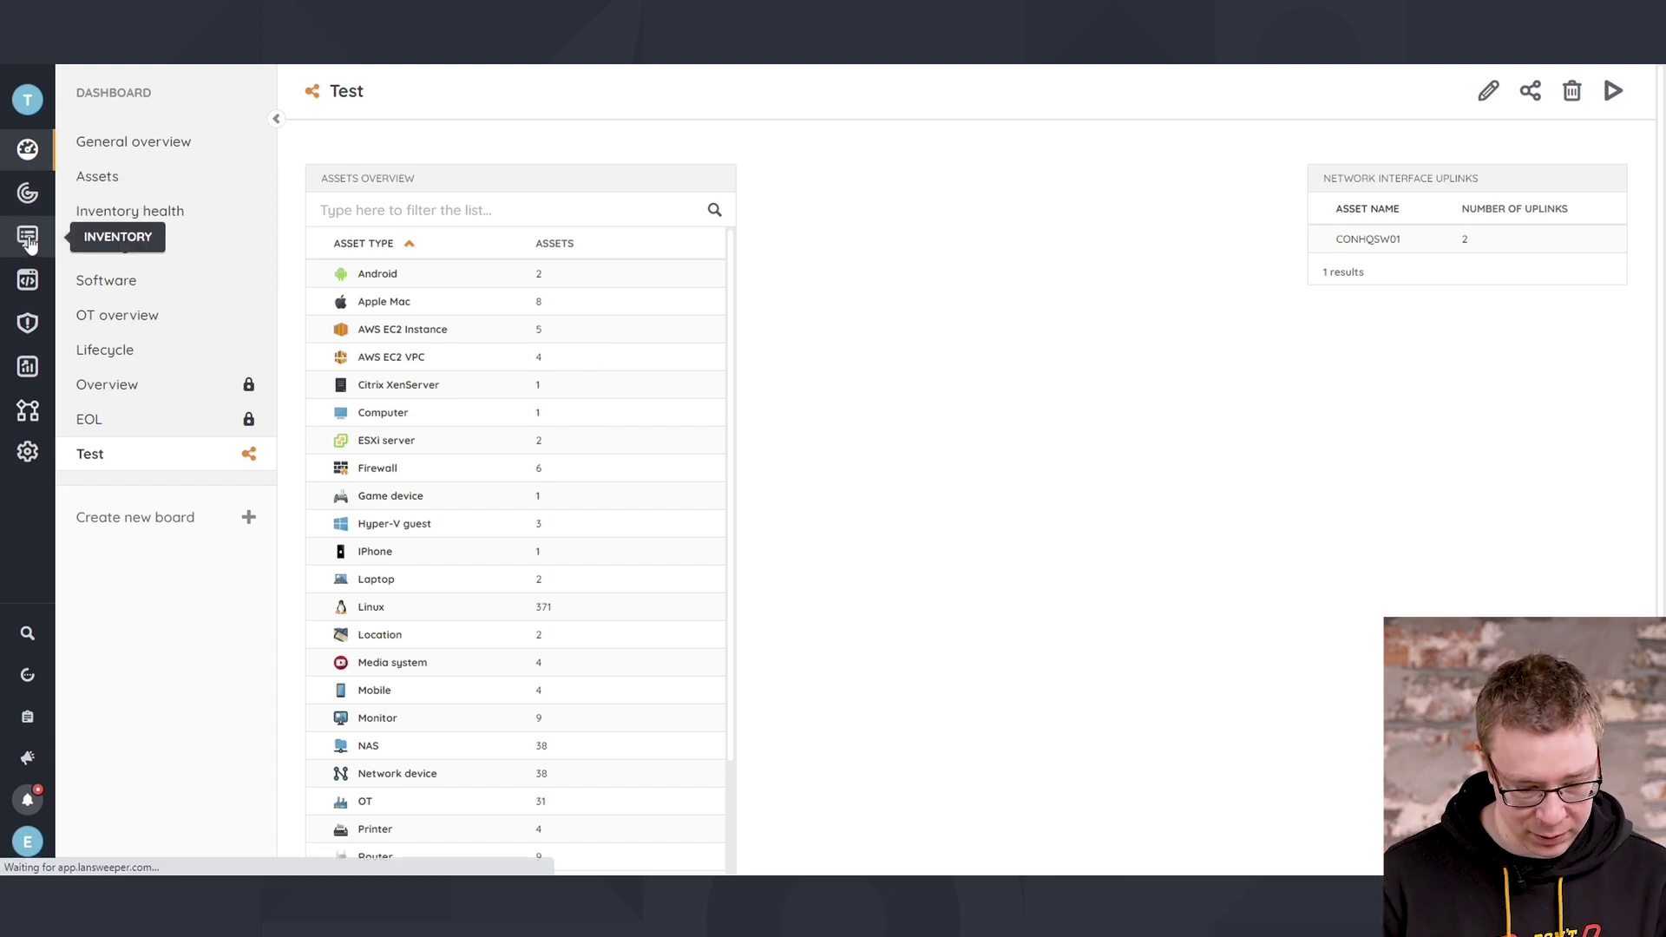
Search the Inventory for CONHQSW01 and open its asset page
click(27, 237)
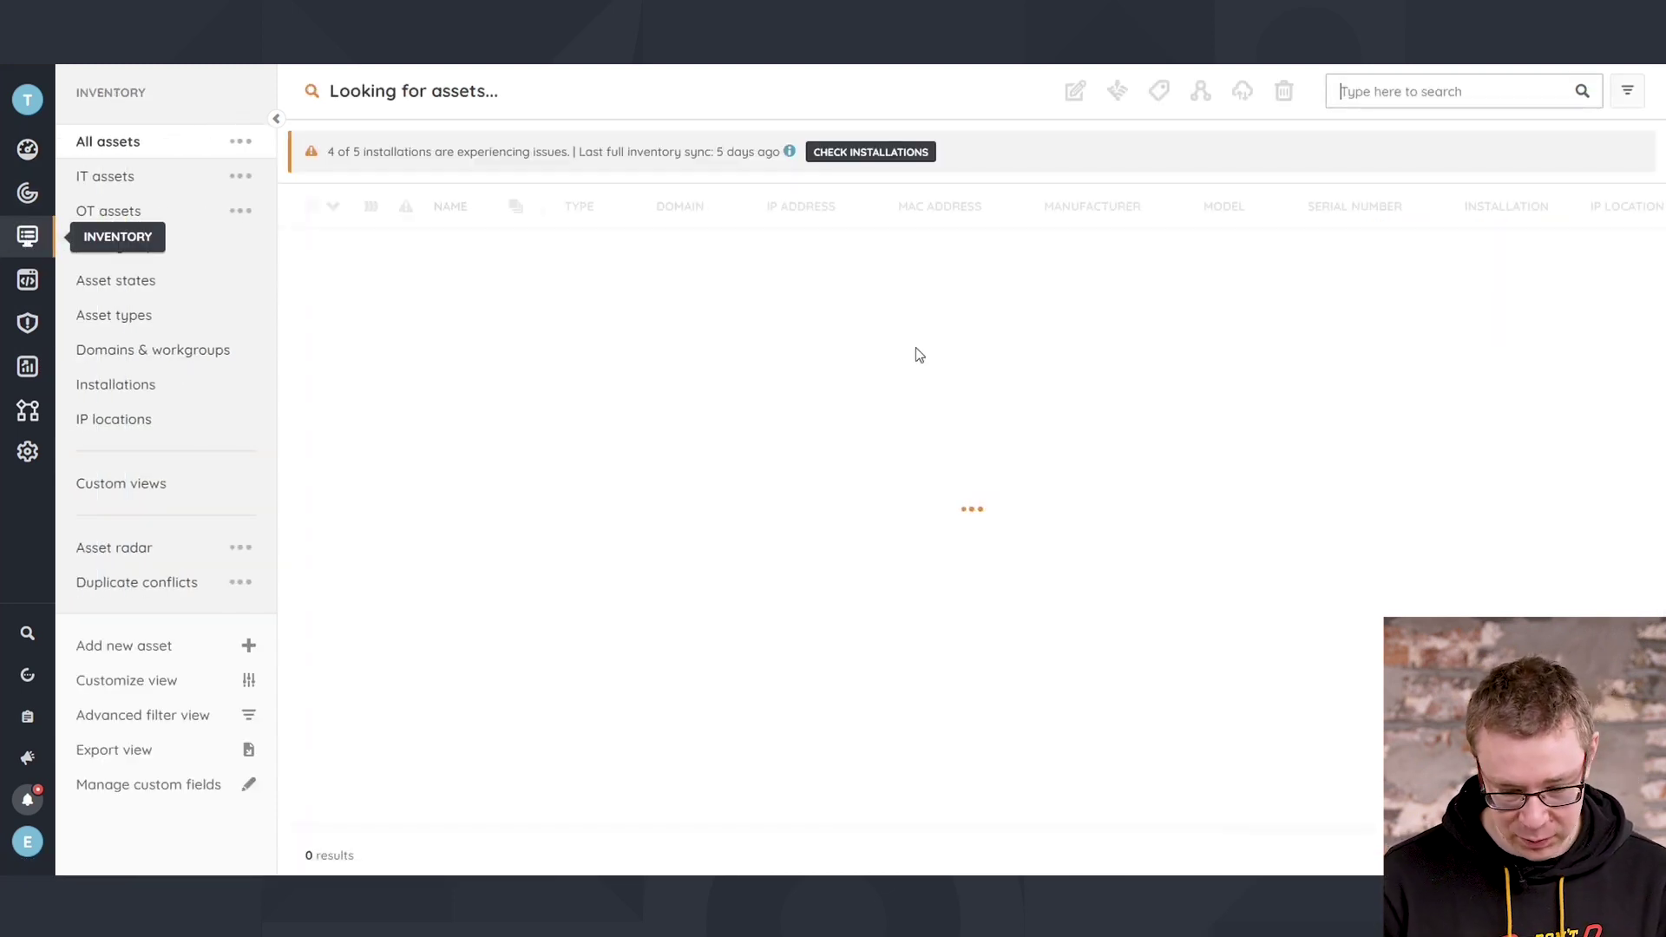
click(1365, 95)
text(CONHQSW01)
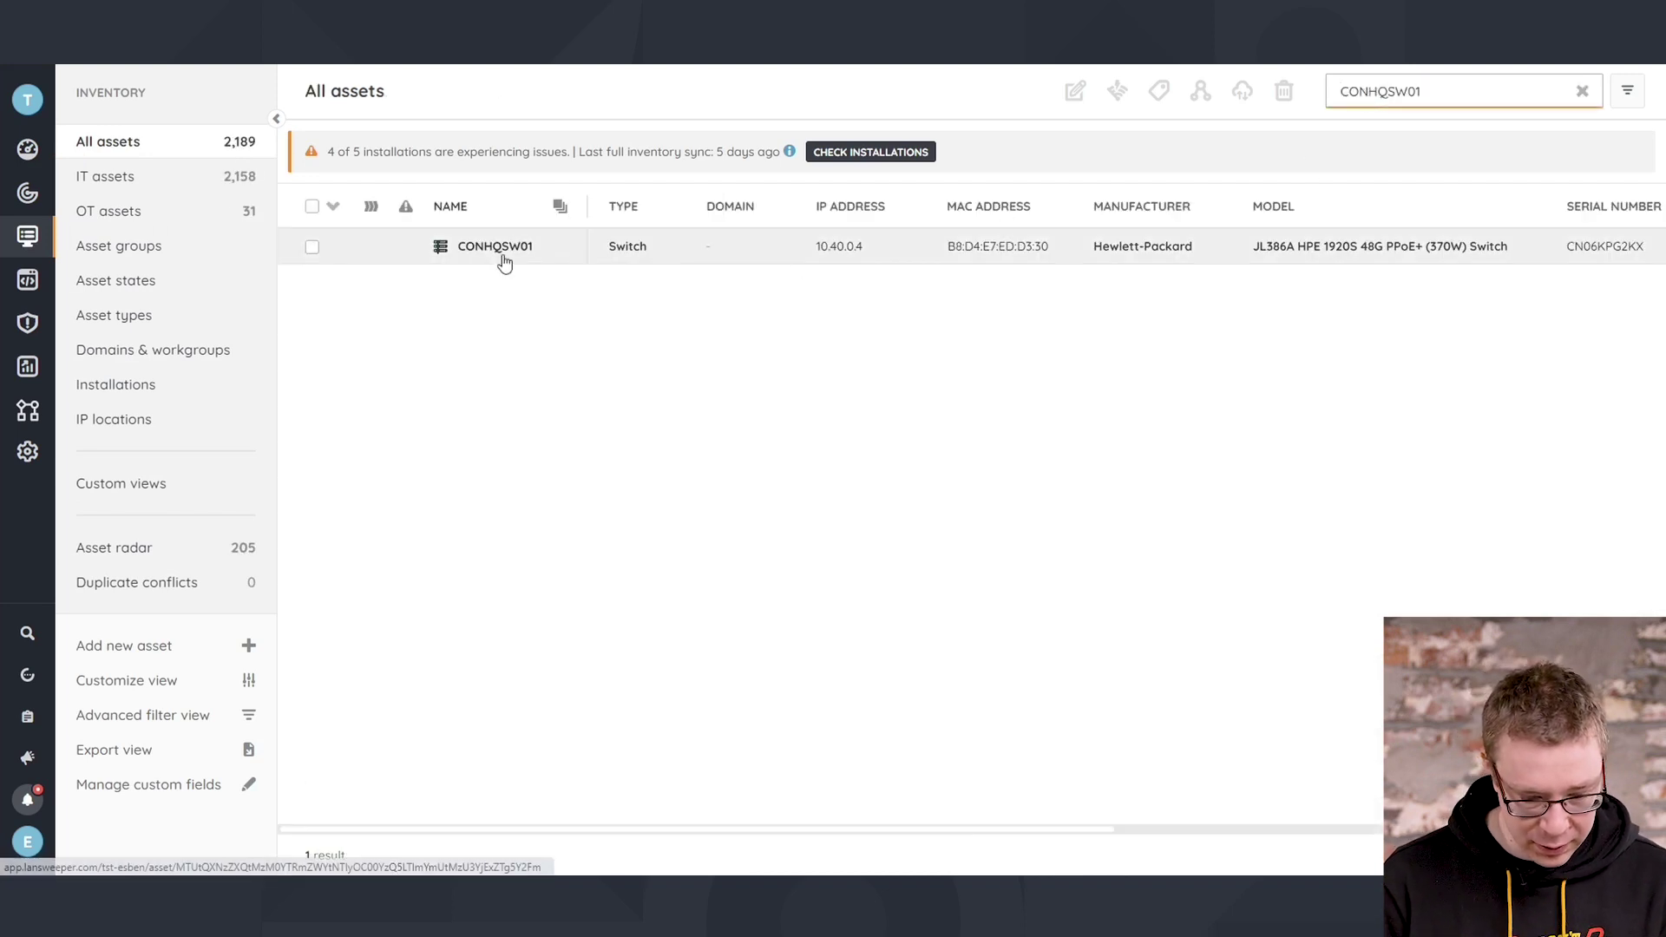
click(503, 259)
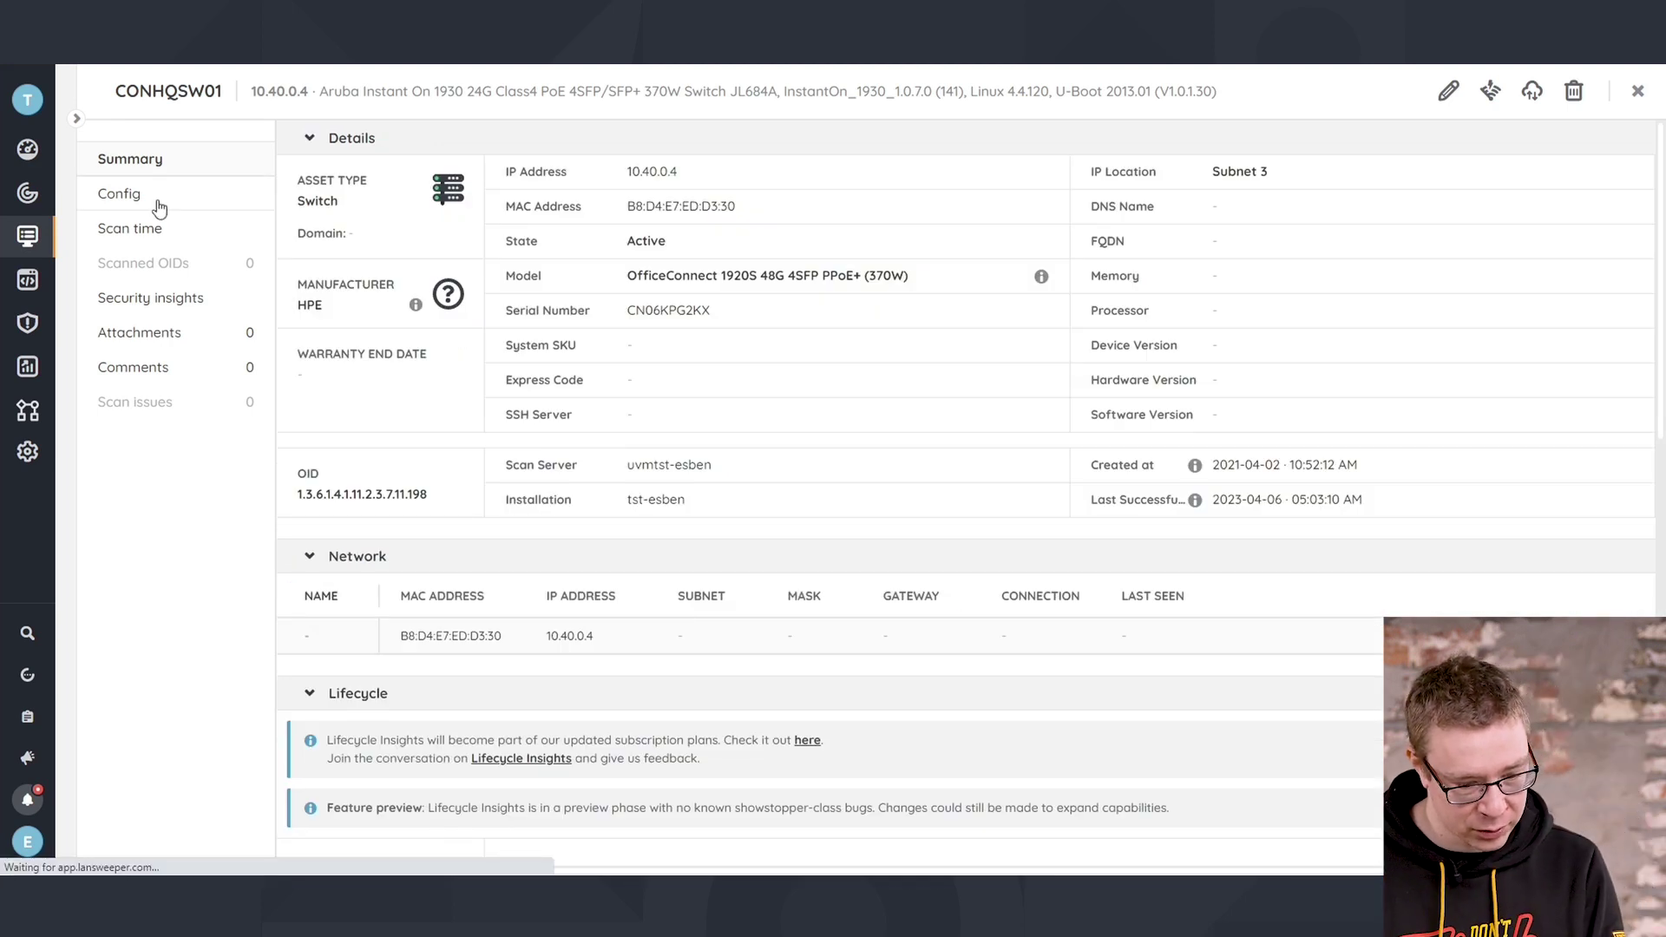
Show its Config network interfaces at 50 per page and scroll to trunks TRK1 and TRK2
click(159, 209)
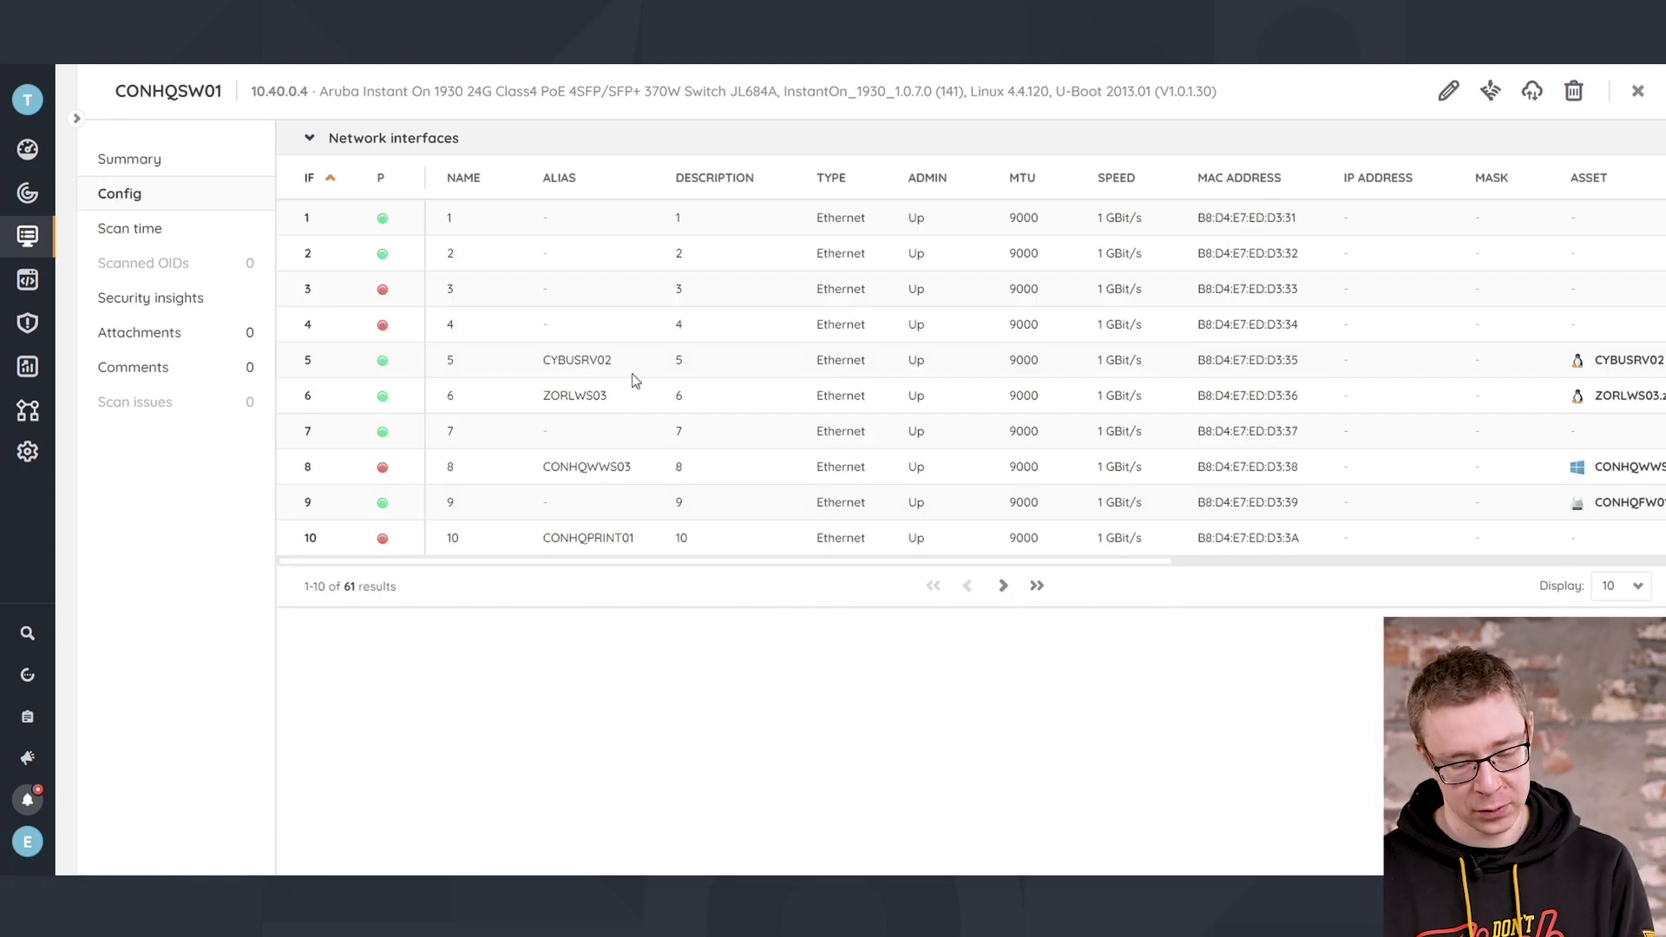
click(1597, 588)
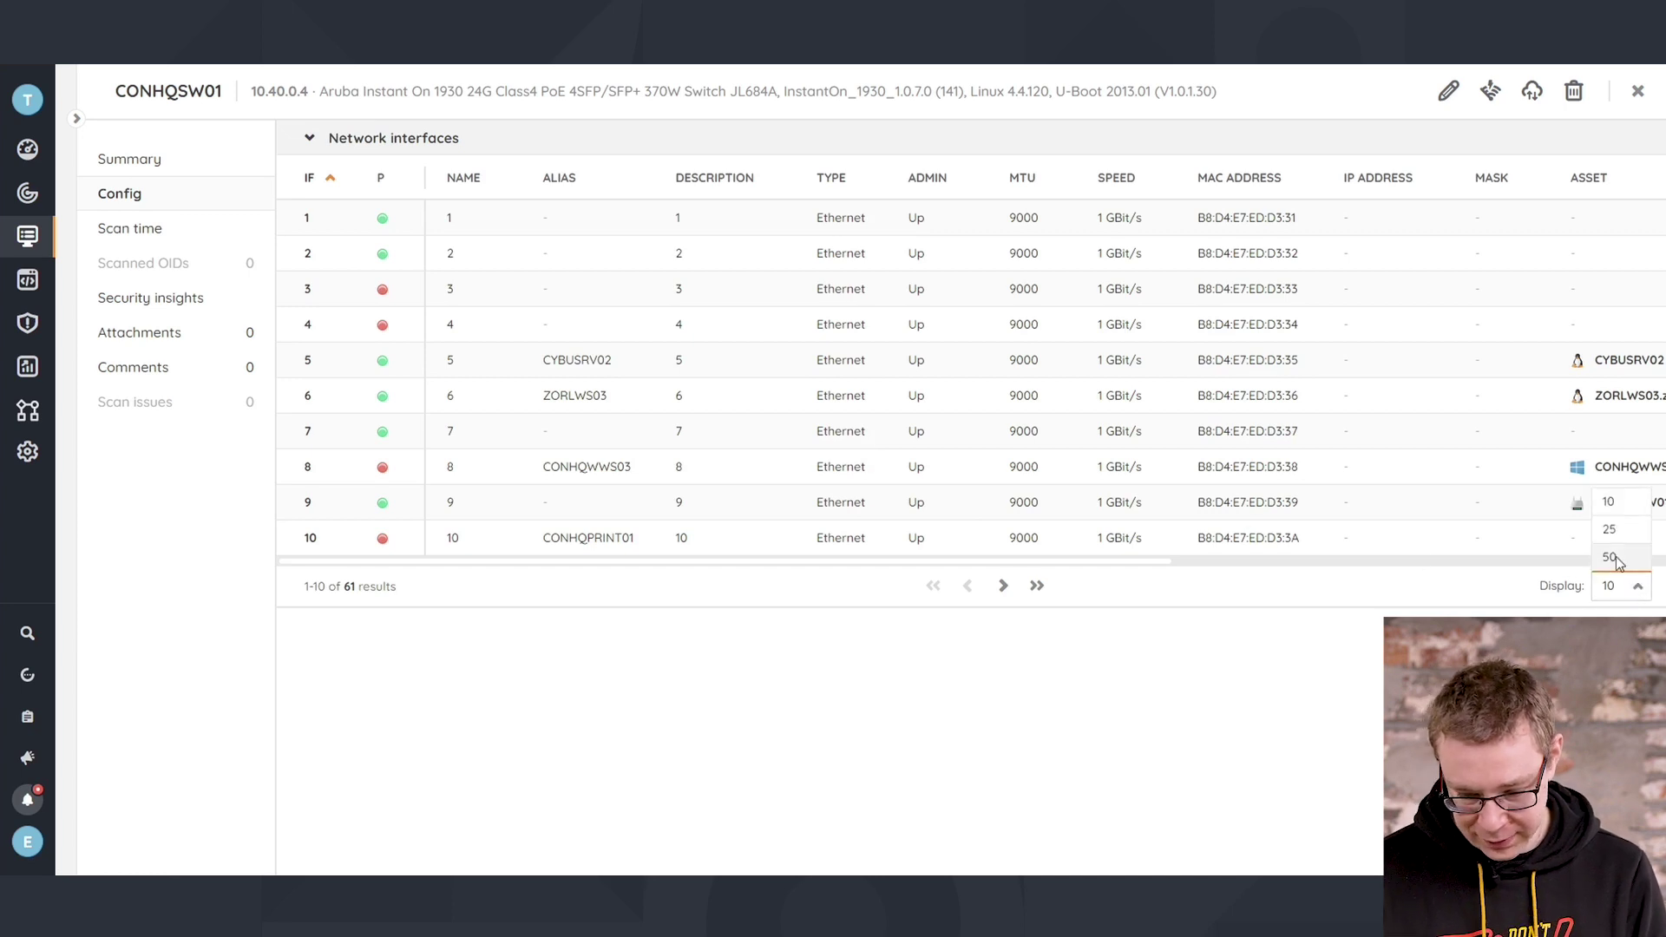
click(1613, 558)
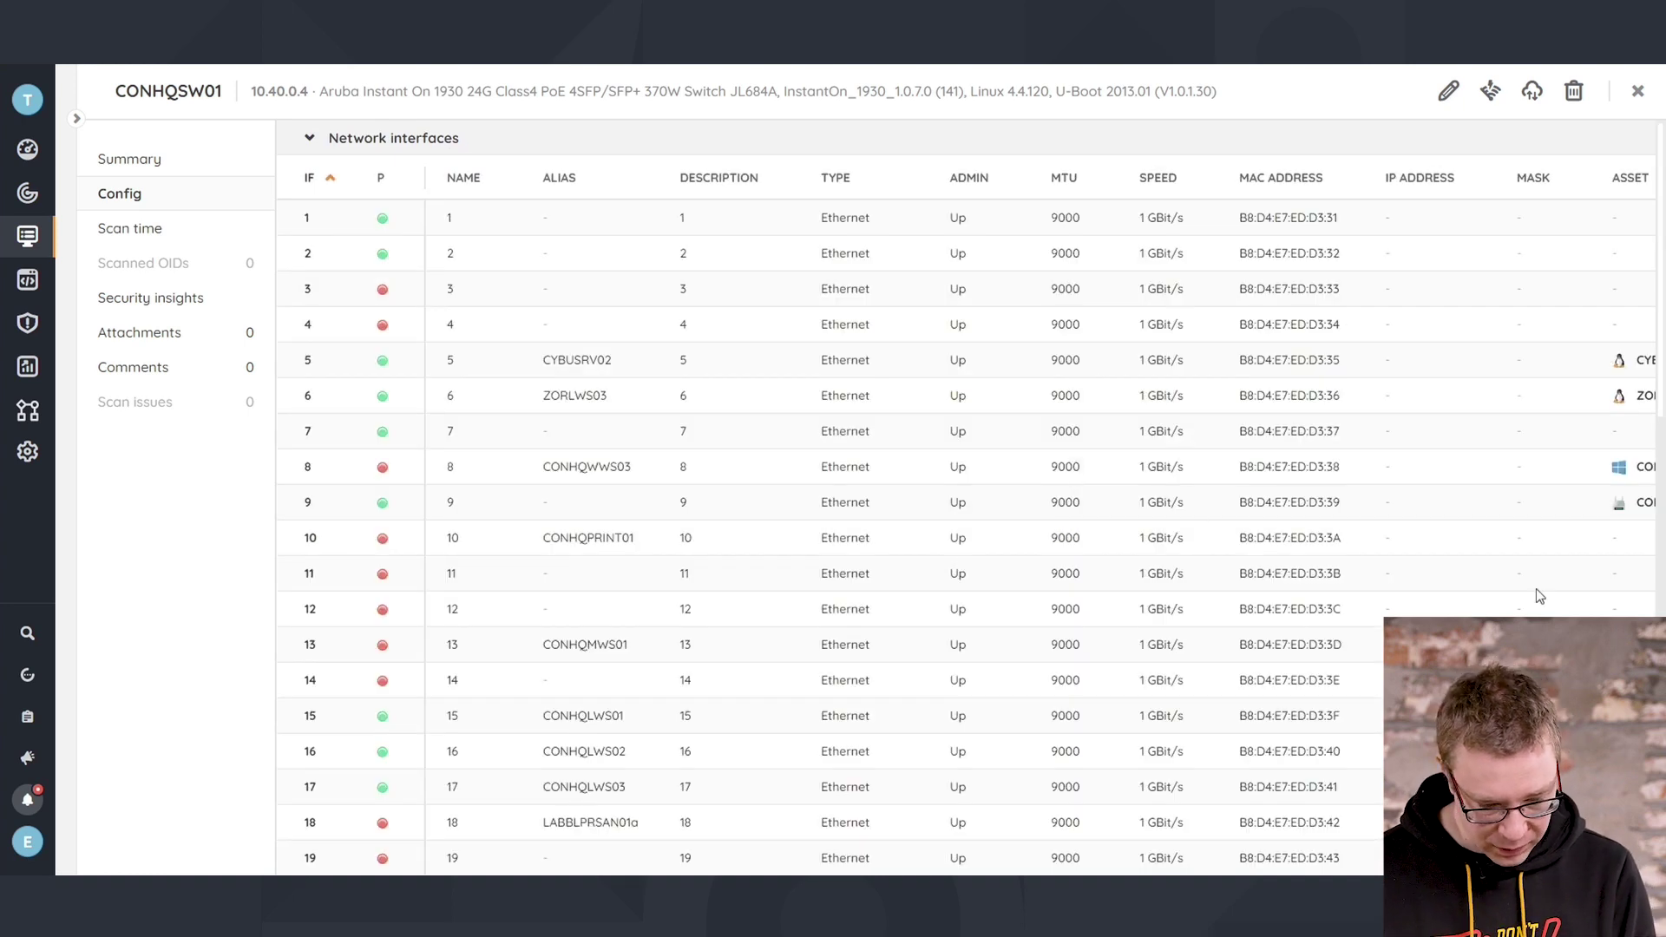
scroll(1537, 590, right, 2)
scroll(1537, 590, down, 2)
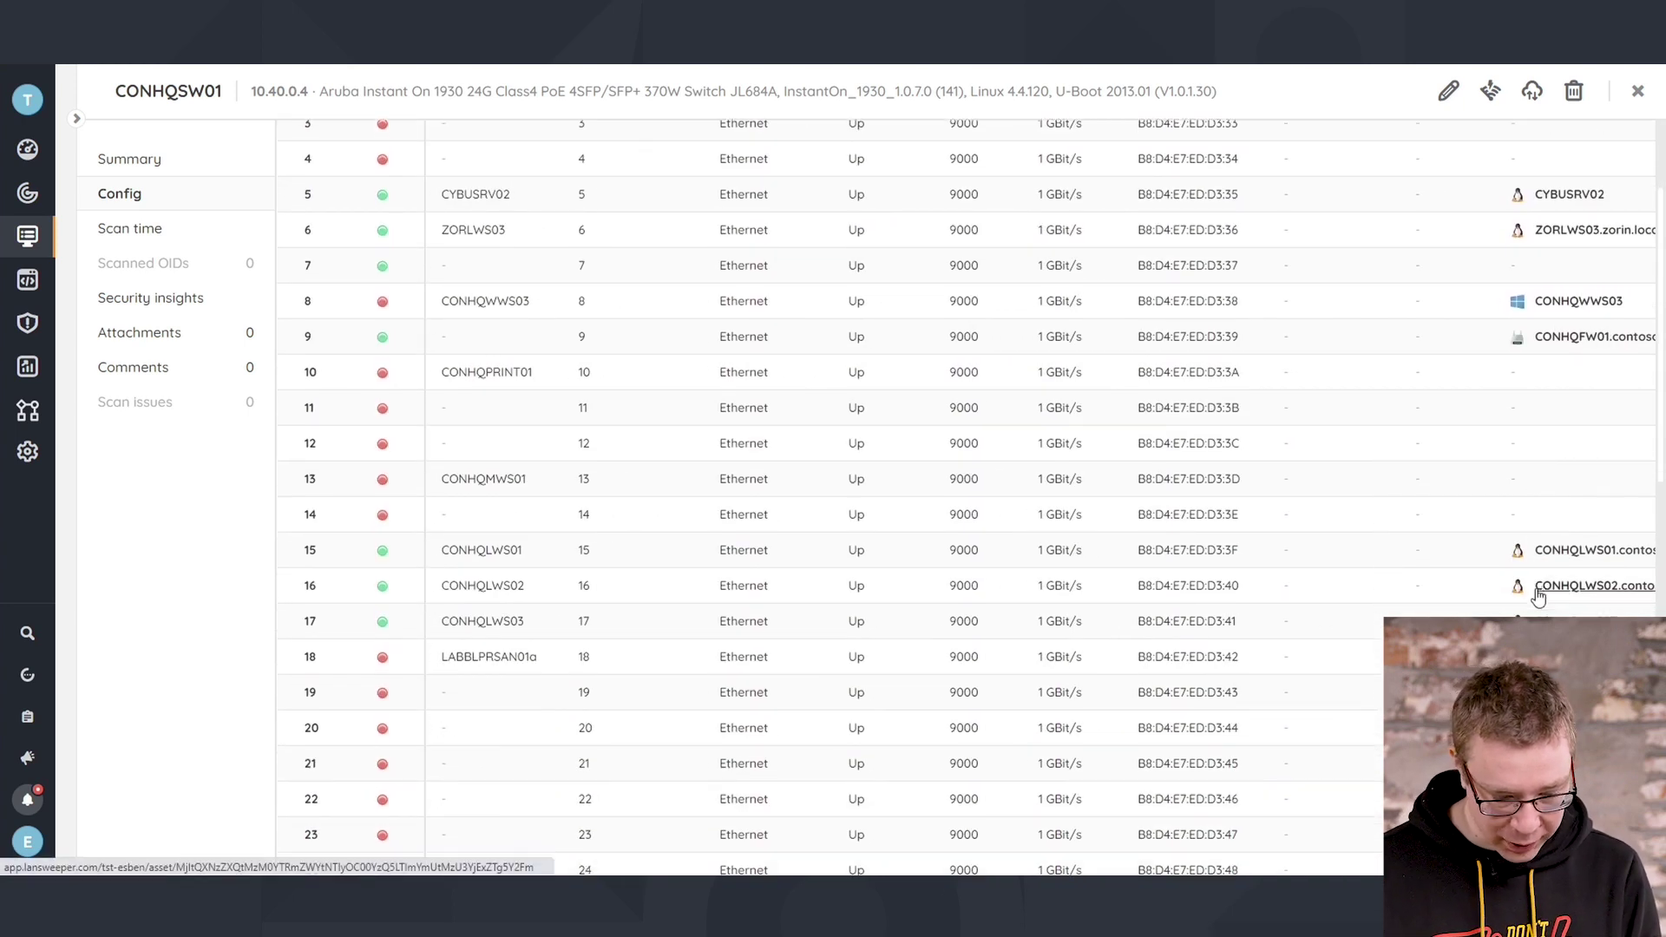
scroll(1538, 596, down, 3)
scroll(1537, 595, down, 2)
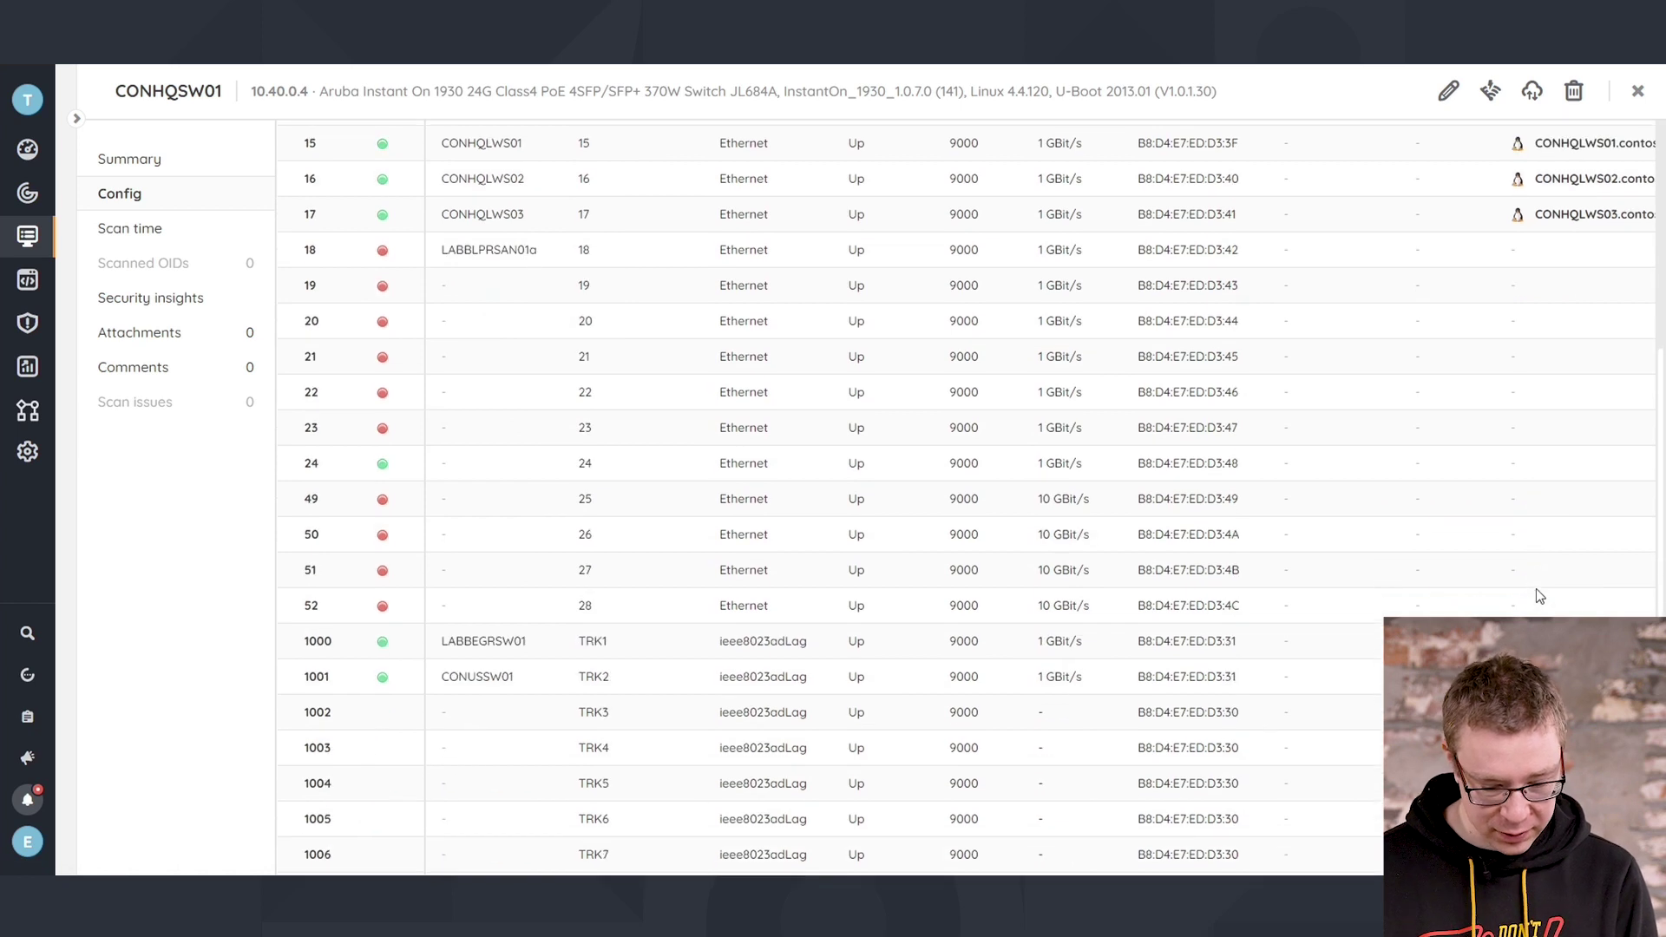
scroll(1536, 590, down, 3)
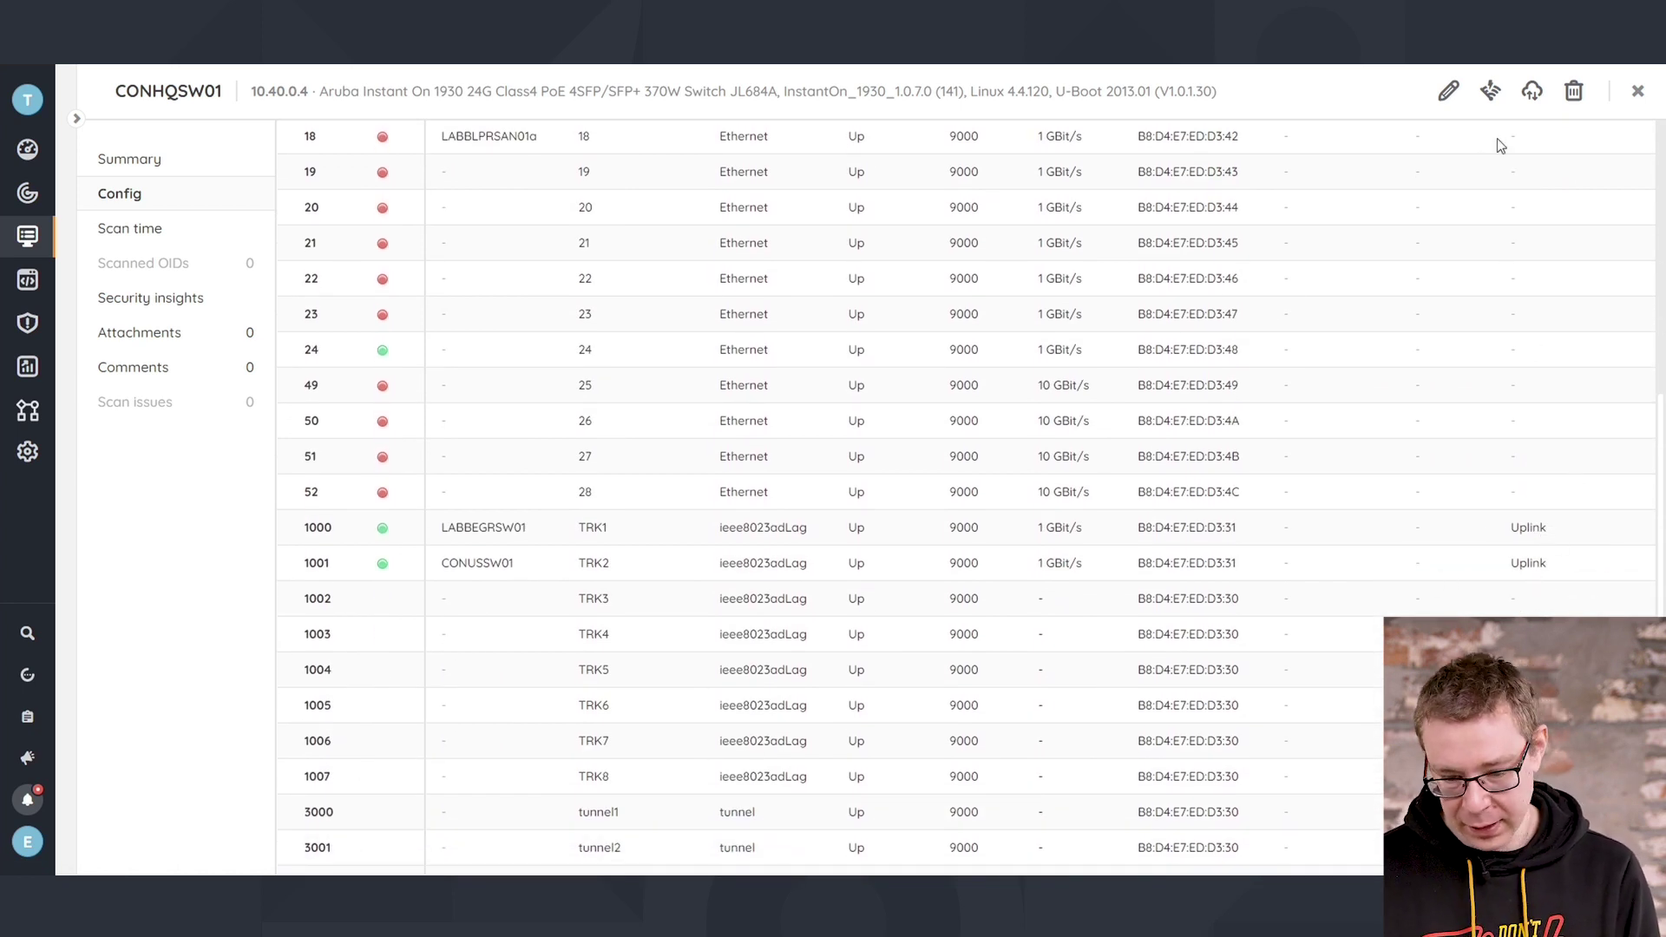
scroll(1448, 513, down, 2)
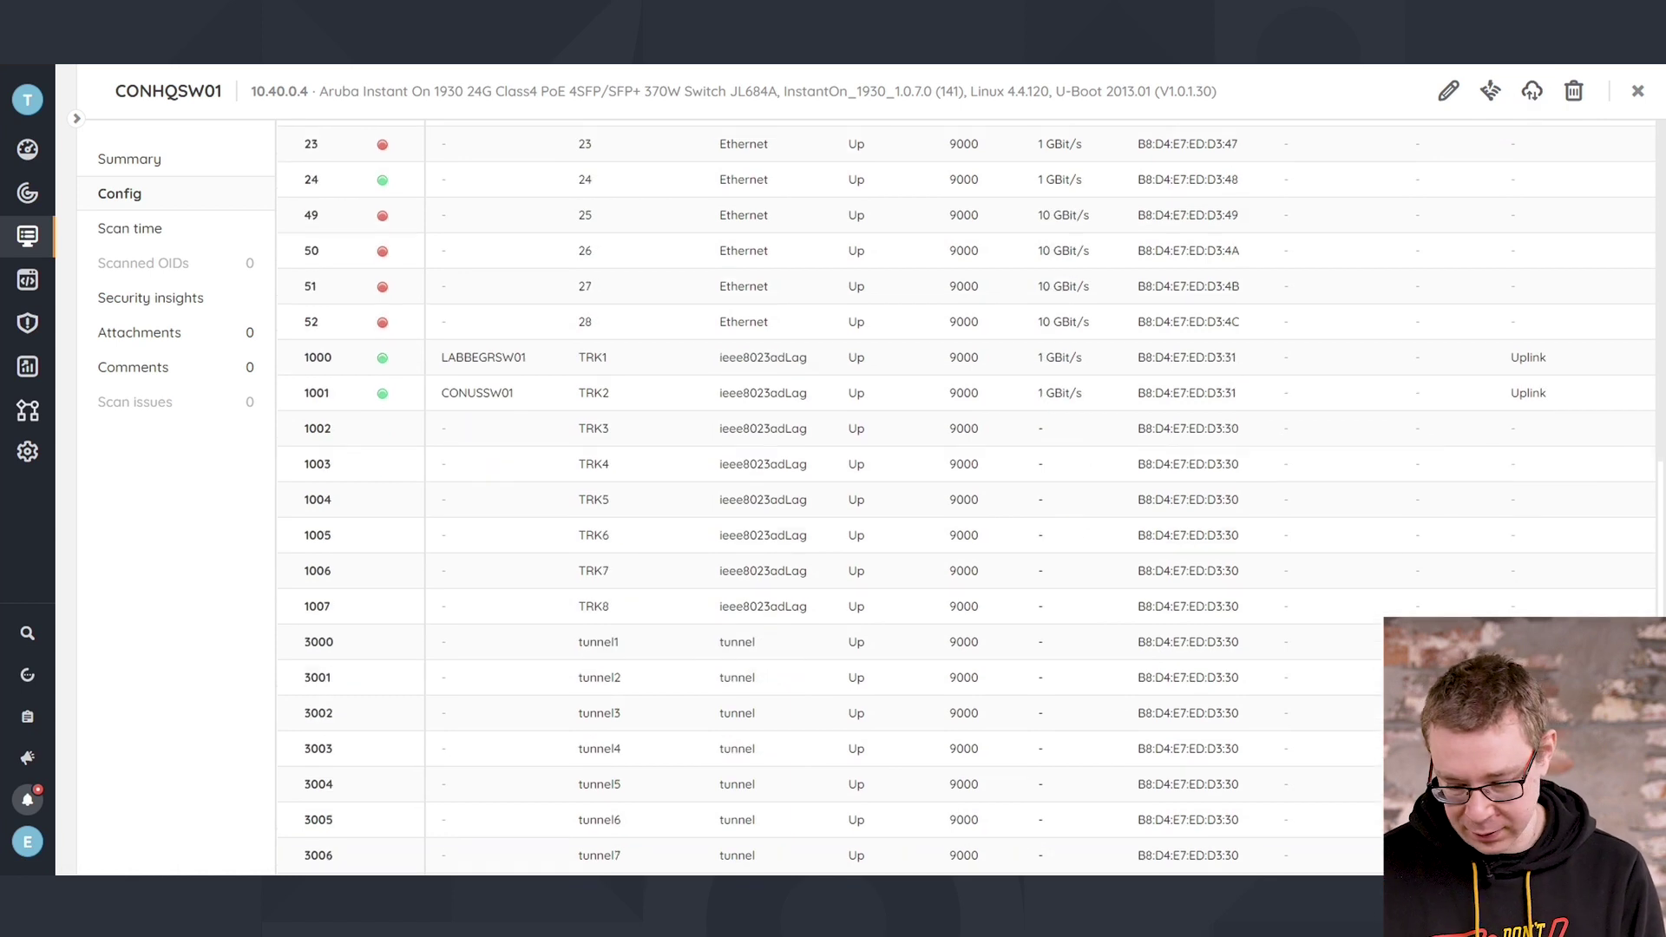
scroll(1521, 170, up, 2)
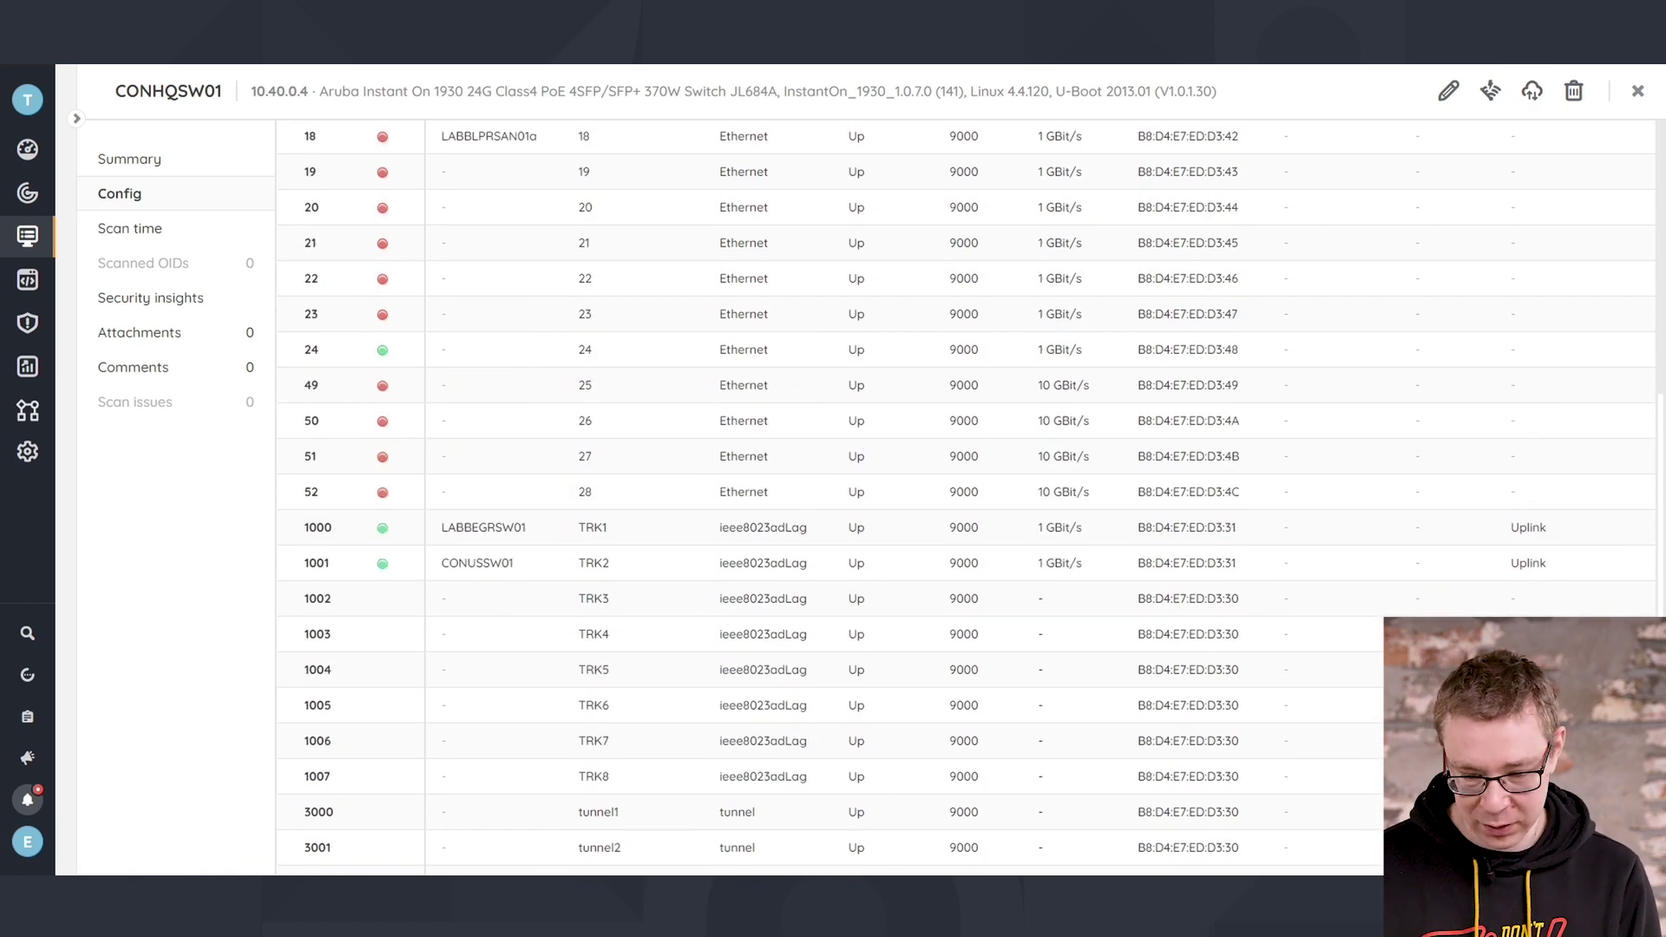
Resync CONHQSW01 from the asset header, confirming with RESYNC ASSET
click(1533, 100)
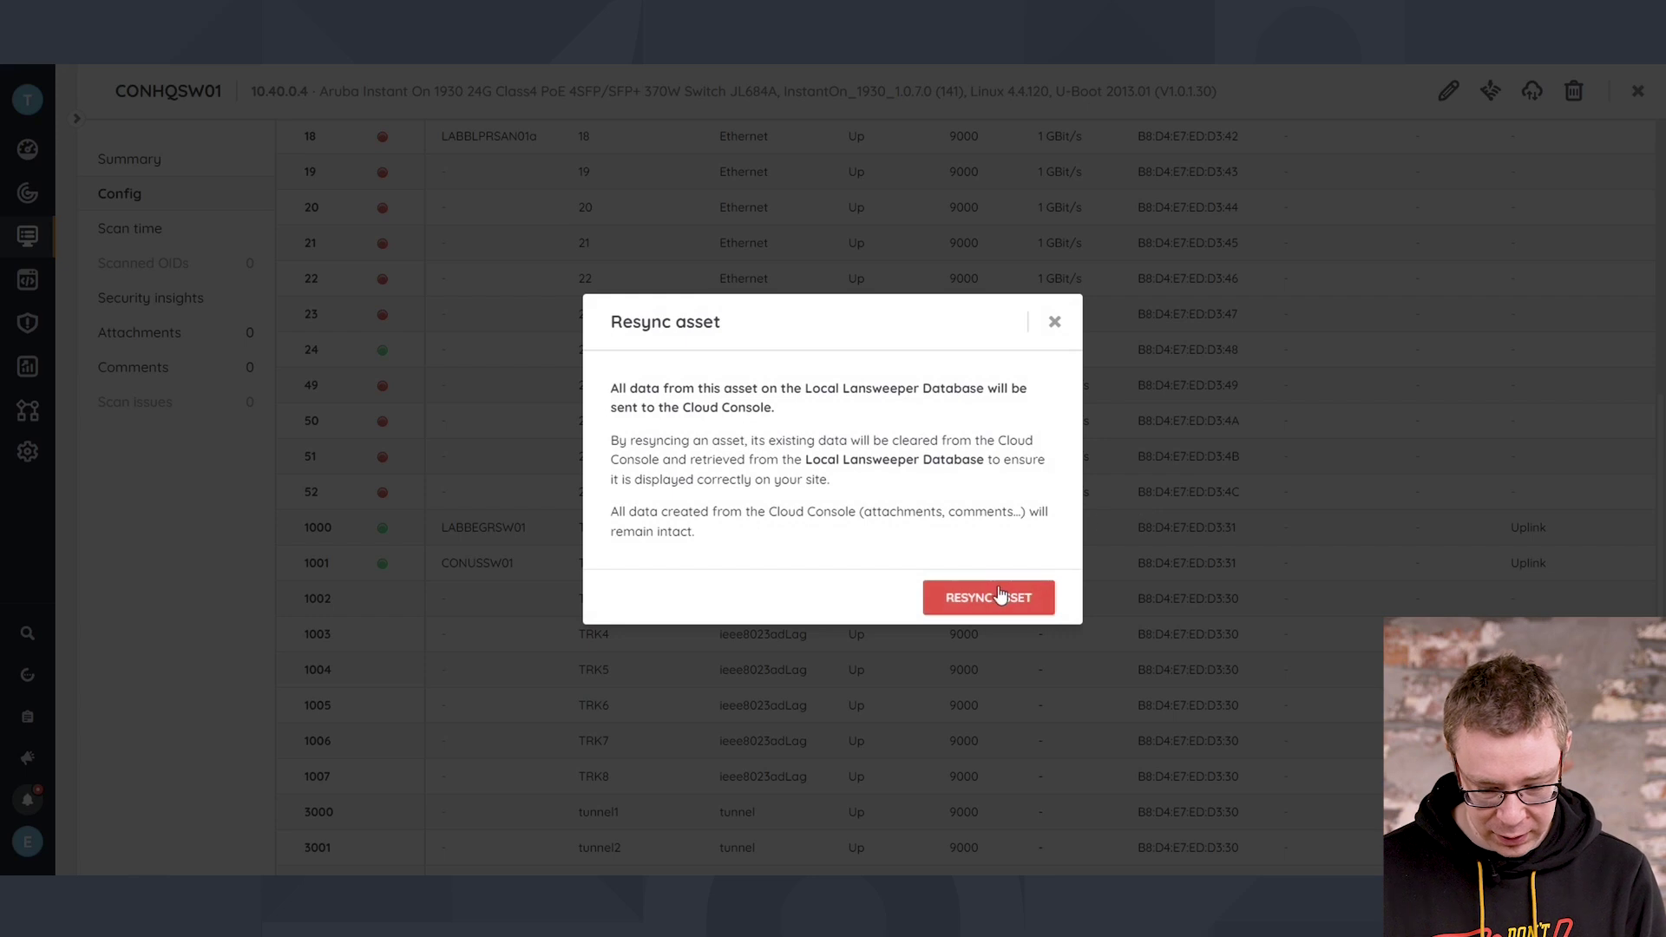
click(1000, 597)
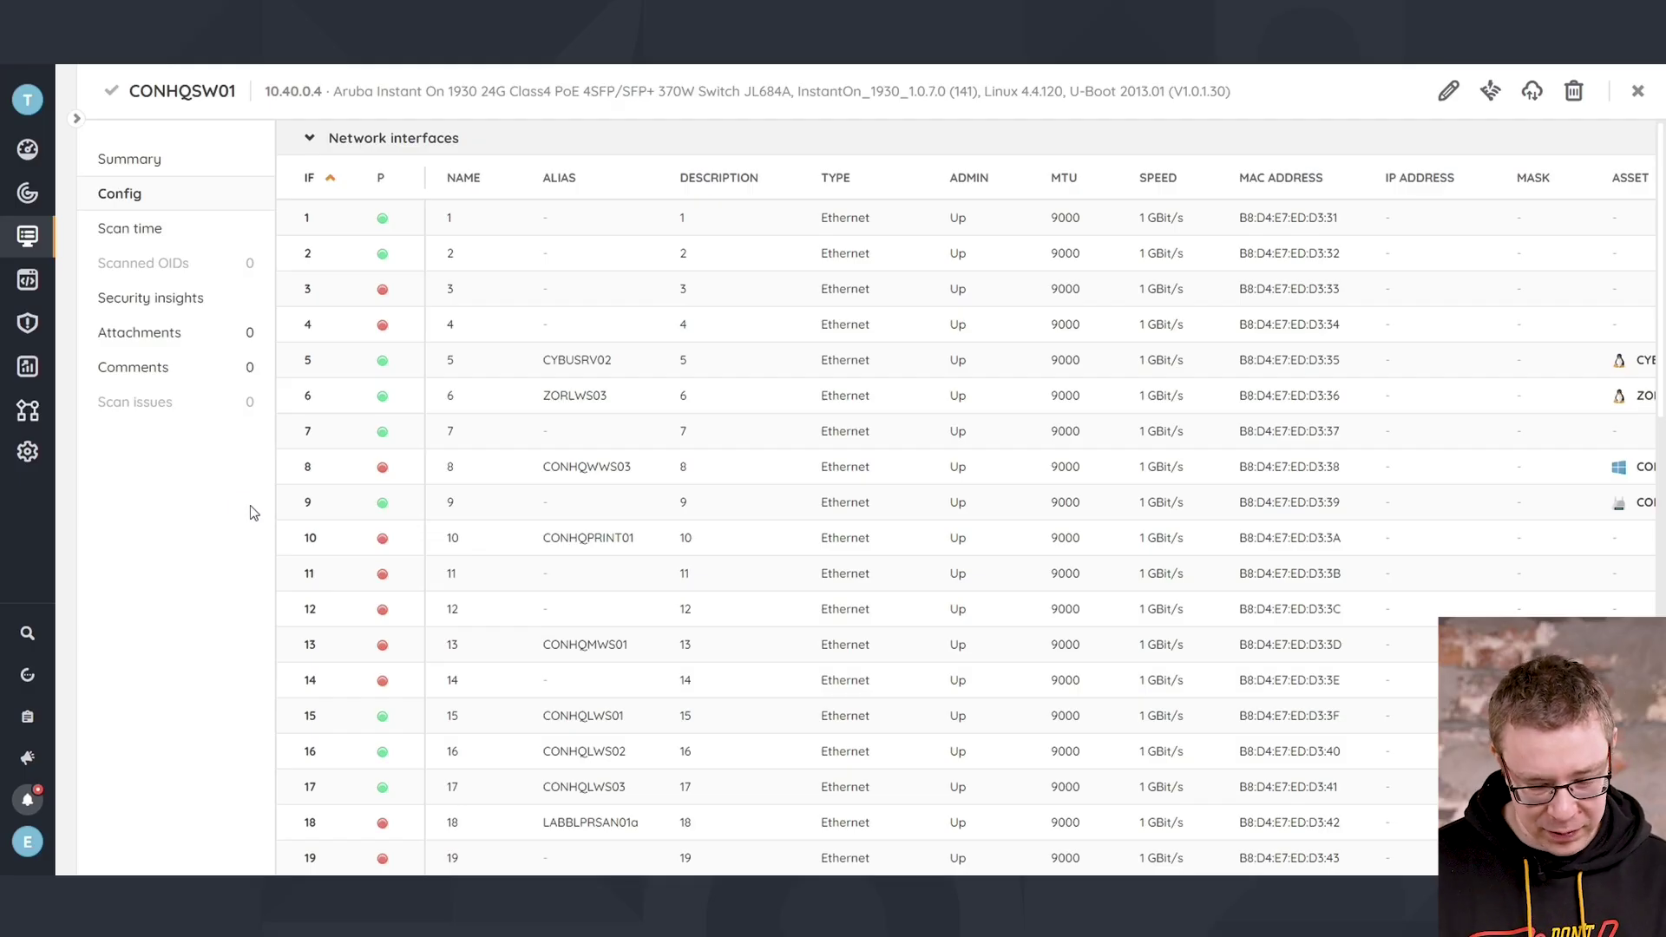
Scroll to the Asset column, where TRK1 and TRK2 list CONHQWEX04 +29 and CONUSMWS01 +3
scroll(1476, 575, down, 8)
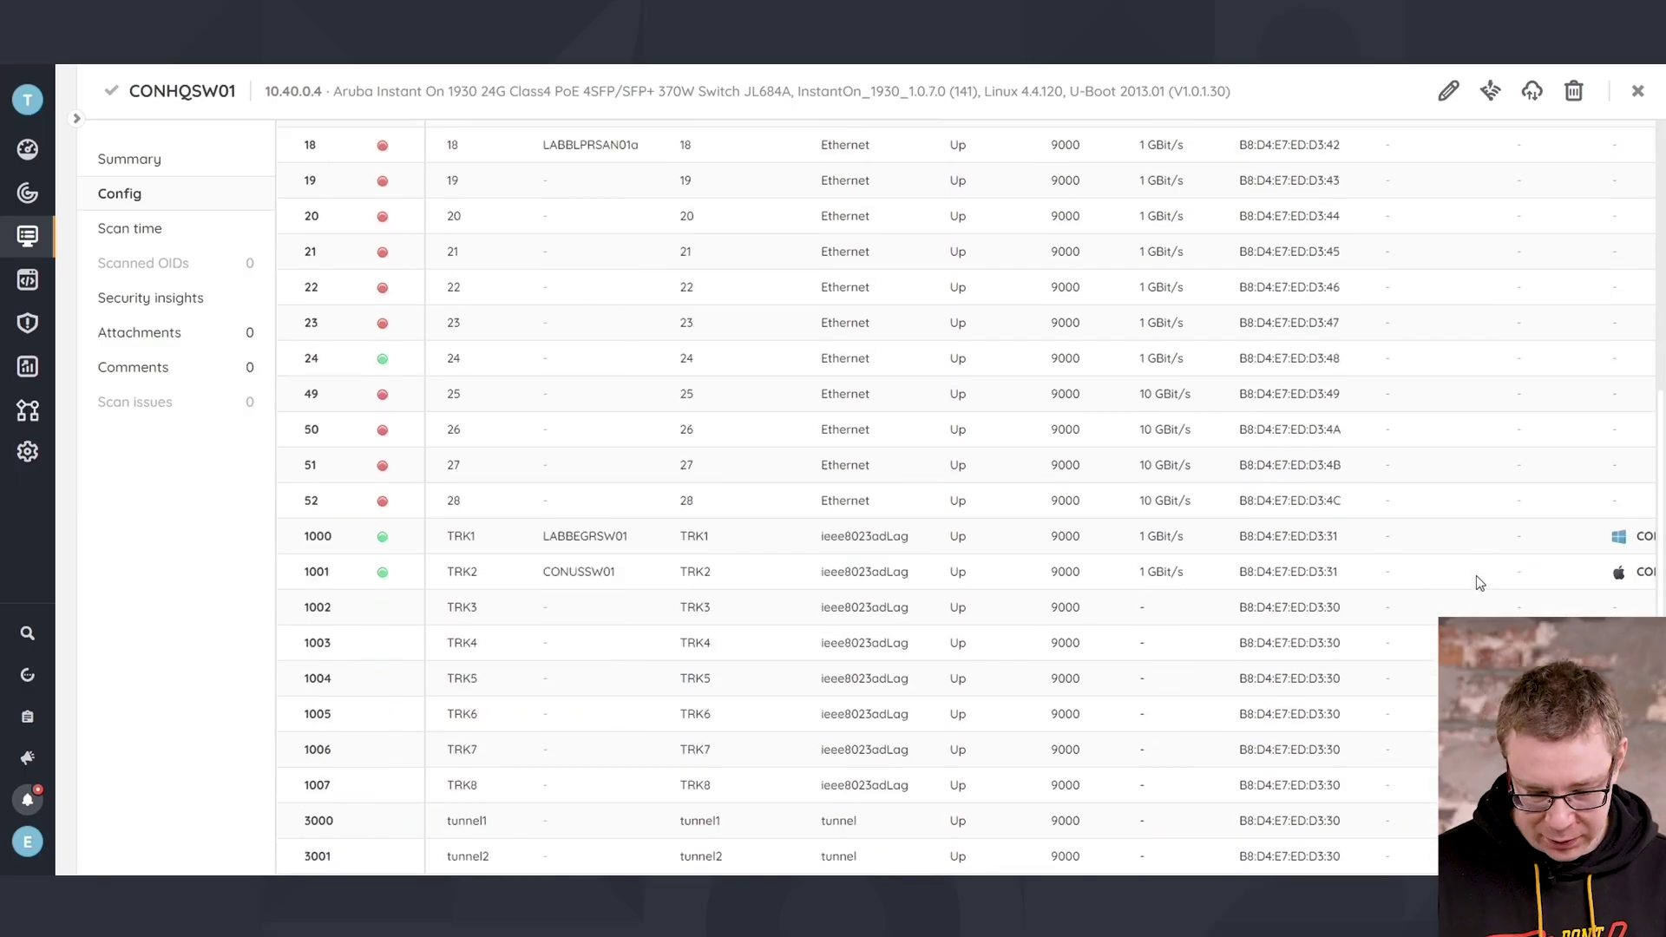
scroll(1477, 575, right, 4)
scroll(1477, 575, right, 2)
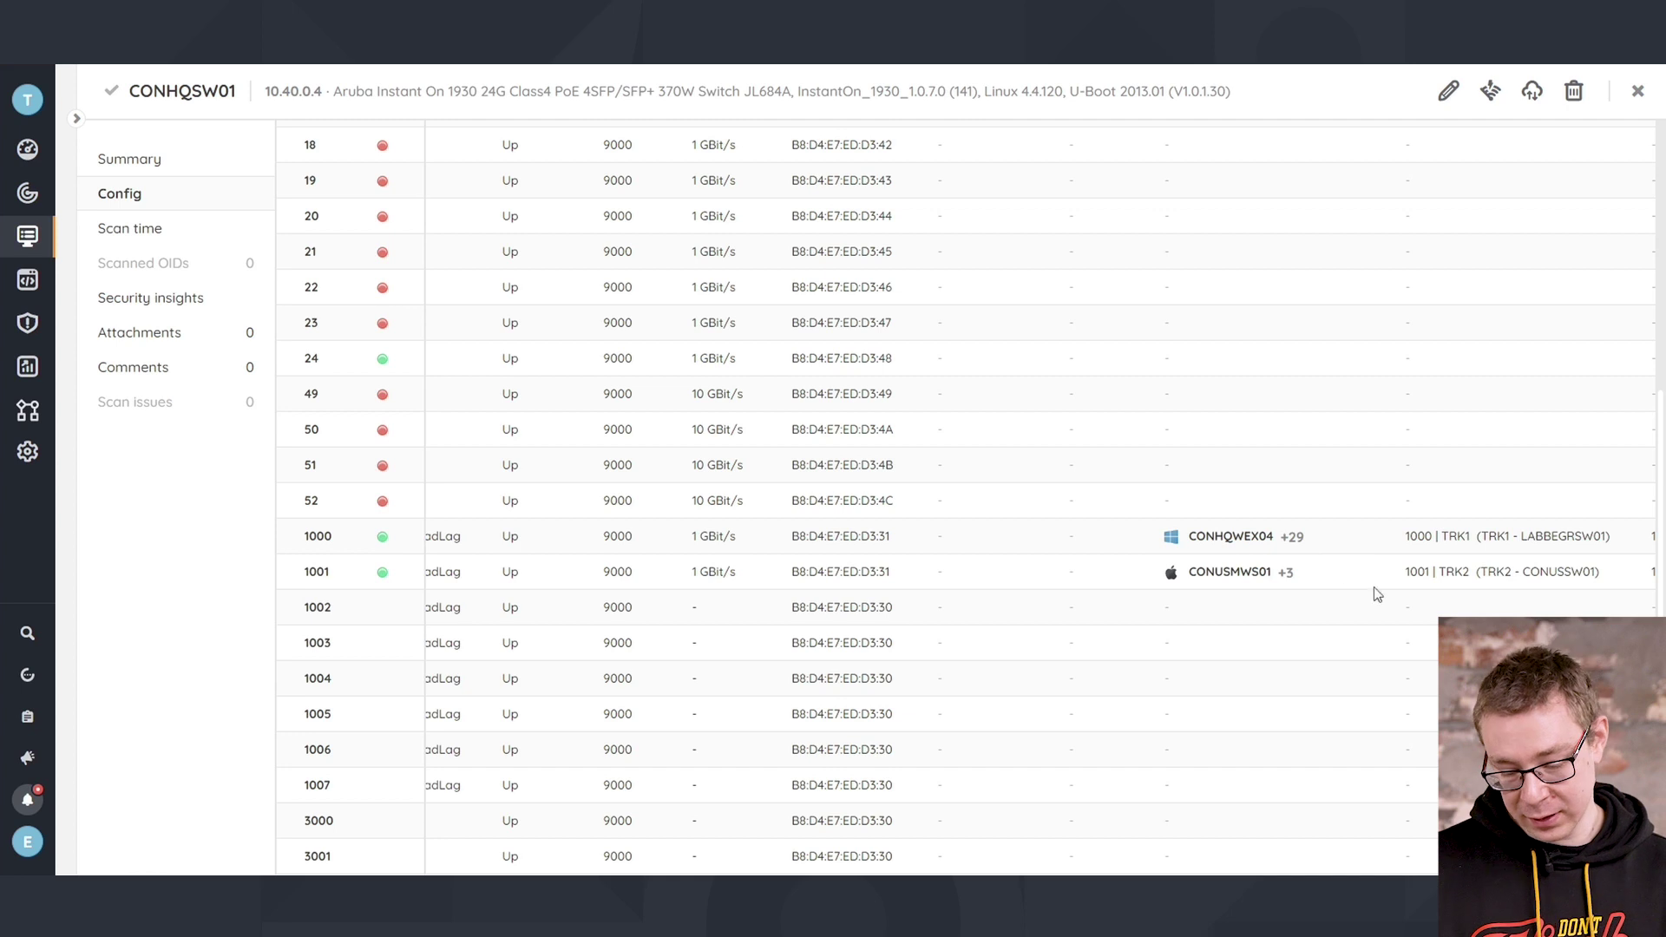
Open the NT_tst-esben topology diagram from Diagrams grouped By Installation
click(28, 411)
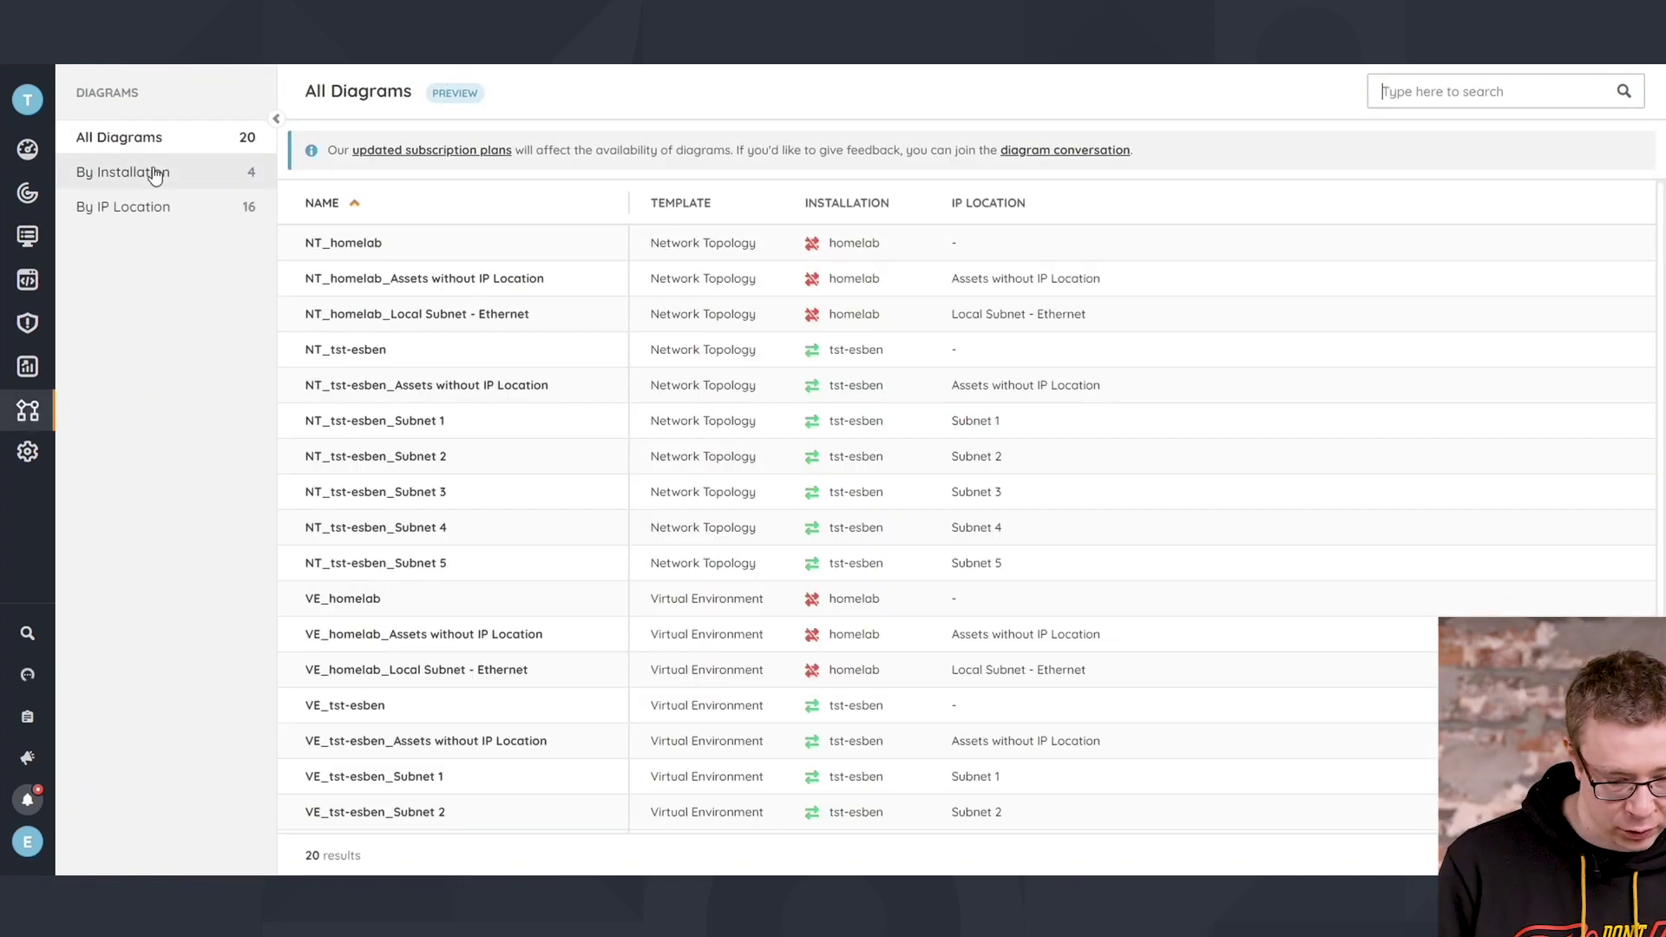
click(155, 171)
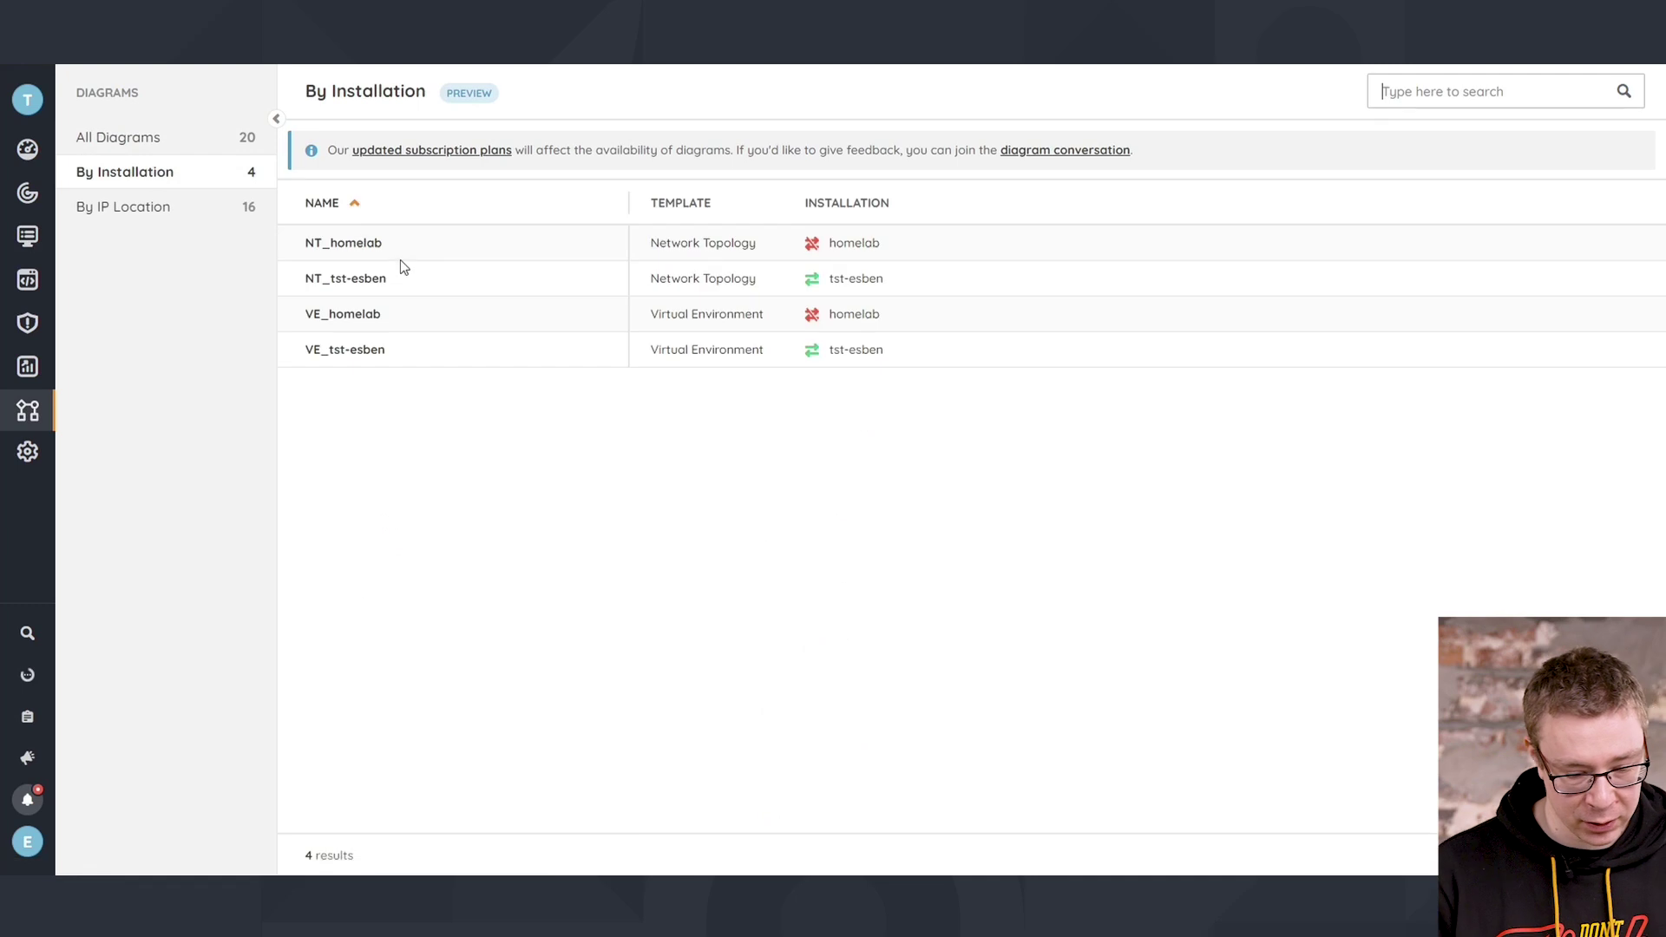
click(361, 279)
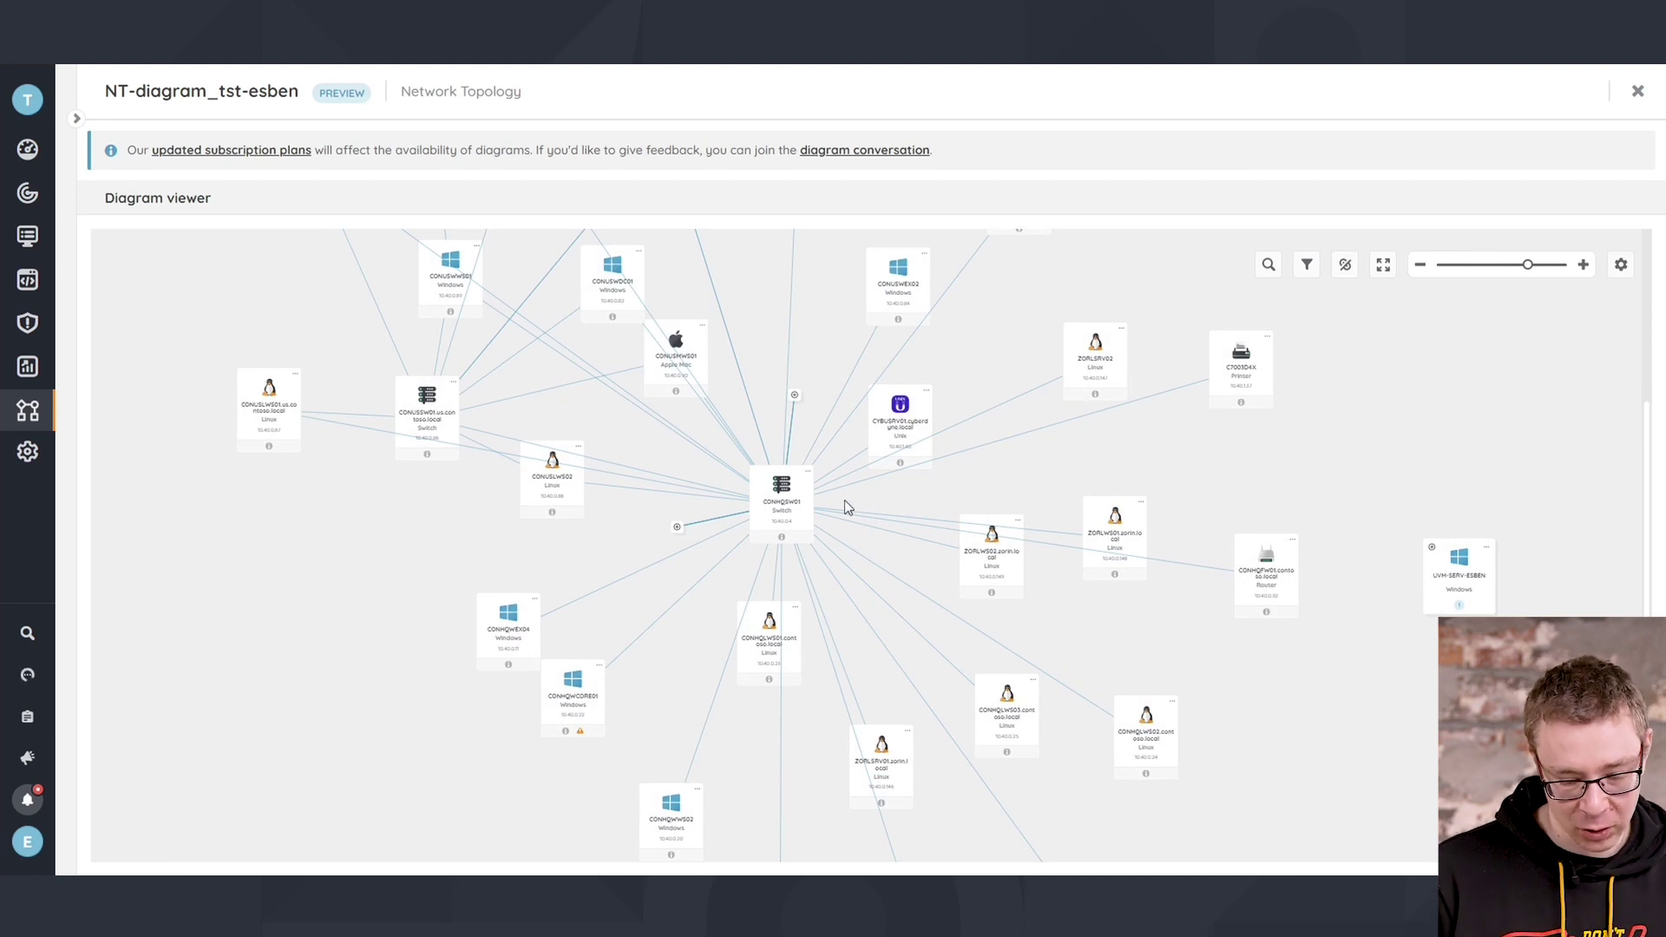
Select the CONHQSW01 switch node to highlight its links to dozens of connected assets
click(782, 506)
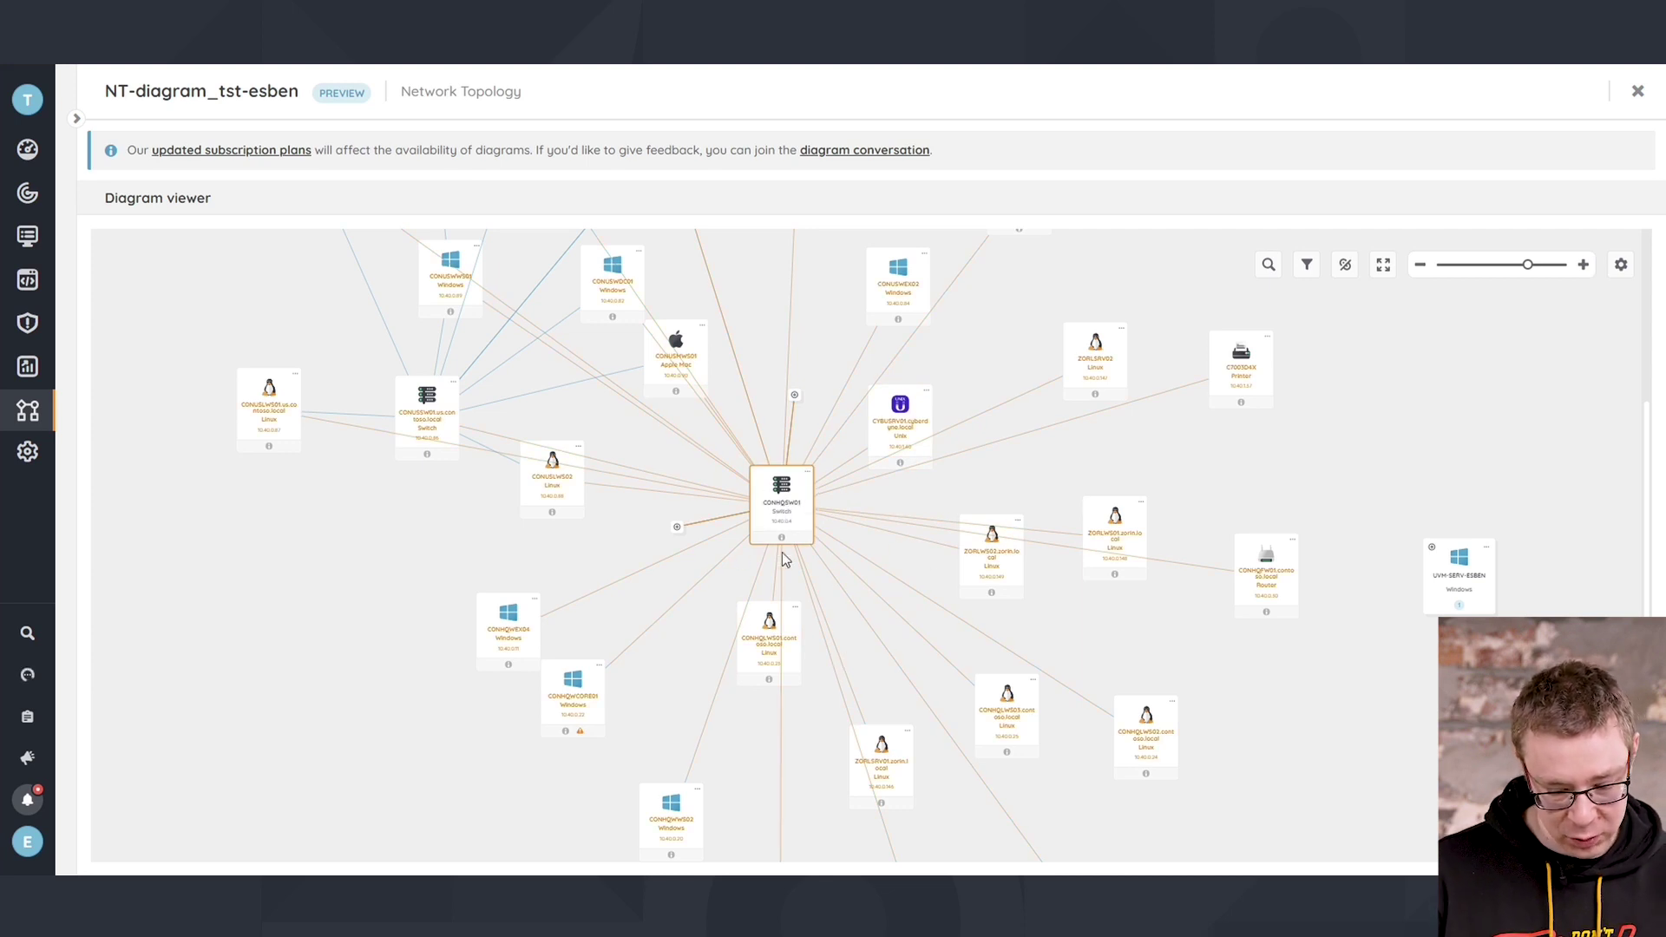
scroll(872, 626, down, 3)
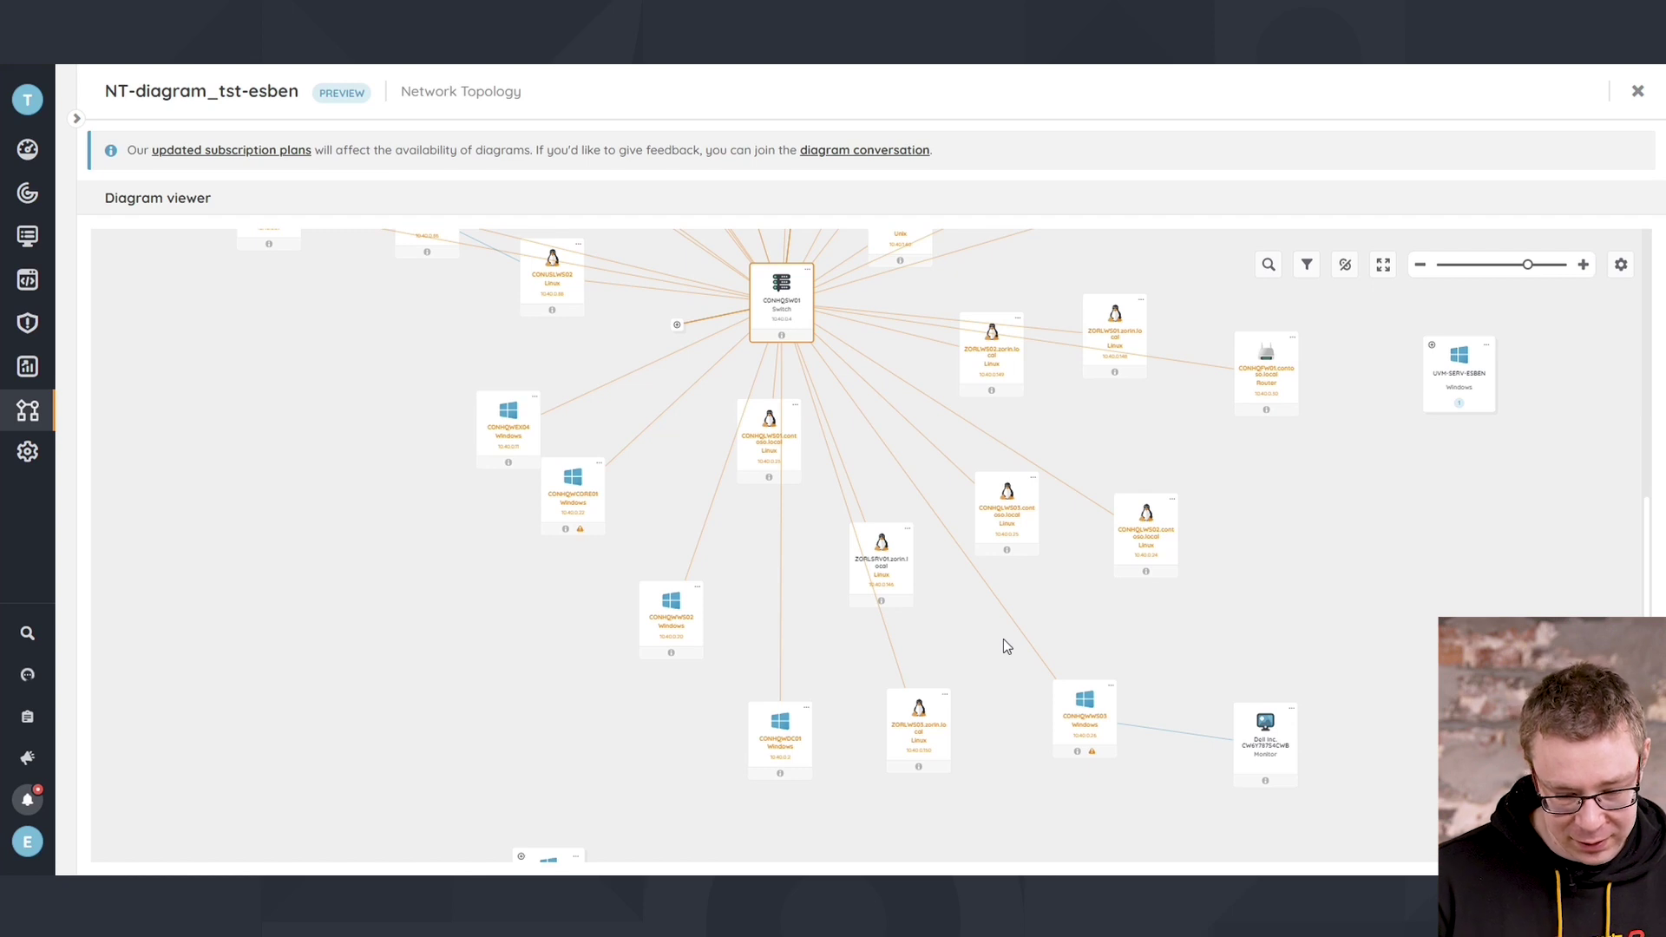
scroll(1003, 639, up, 3)
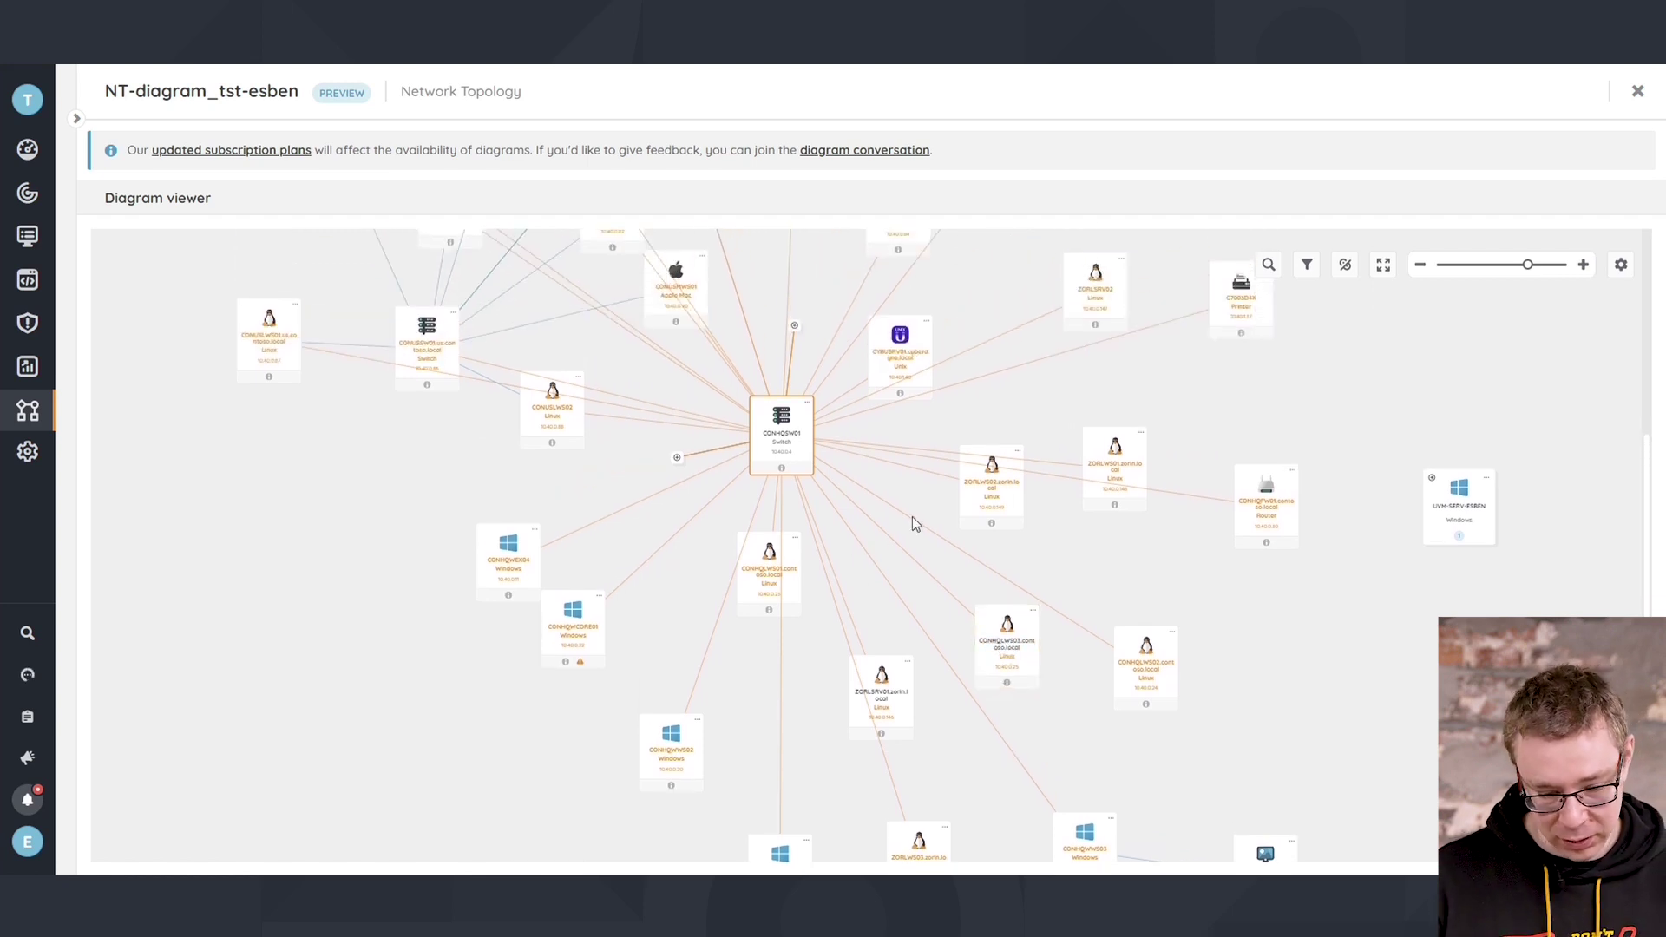
scroll(913, 517, up, 4)
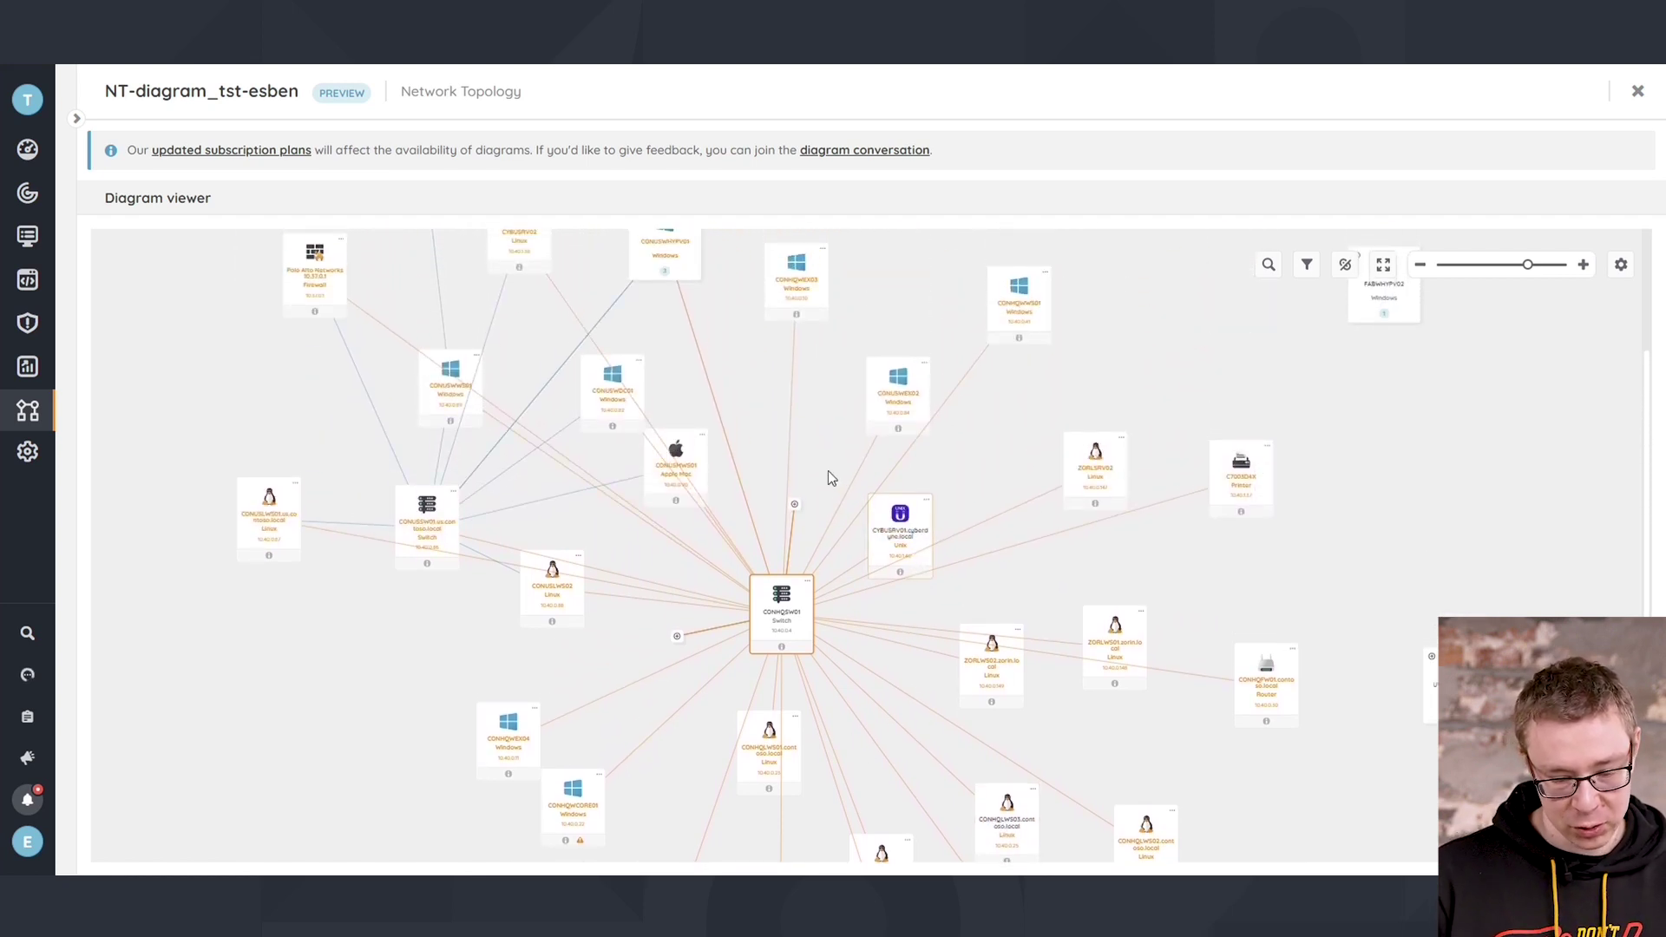